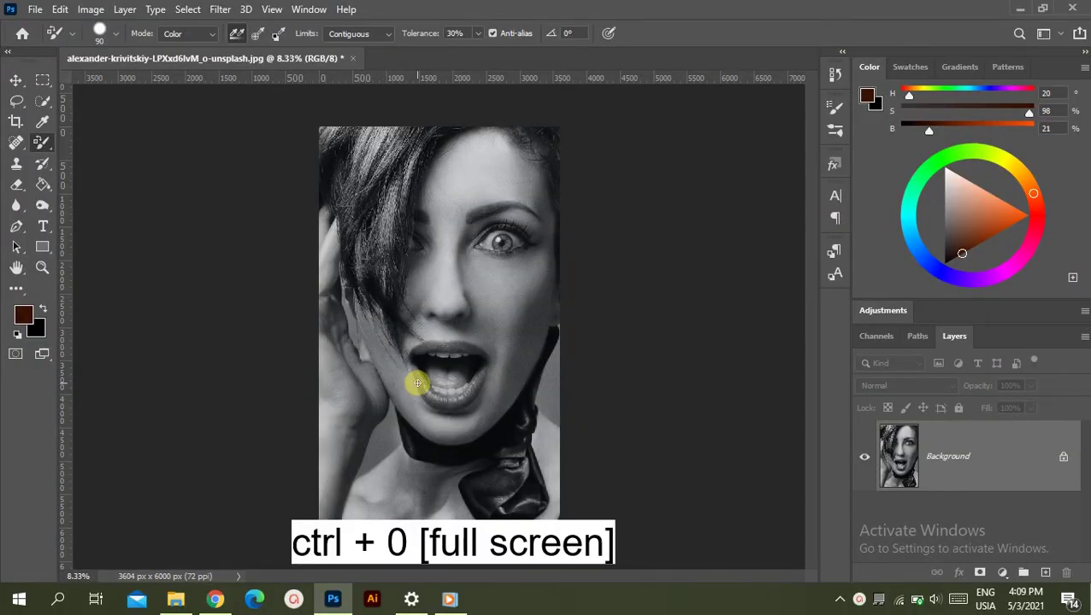
# Fit the portrait on screen, duplicate Background into Layer 1, and hide the Background
pyautogui.hotkey('ctrl', '0')
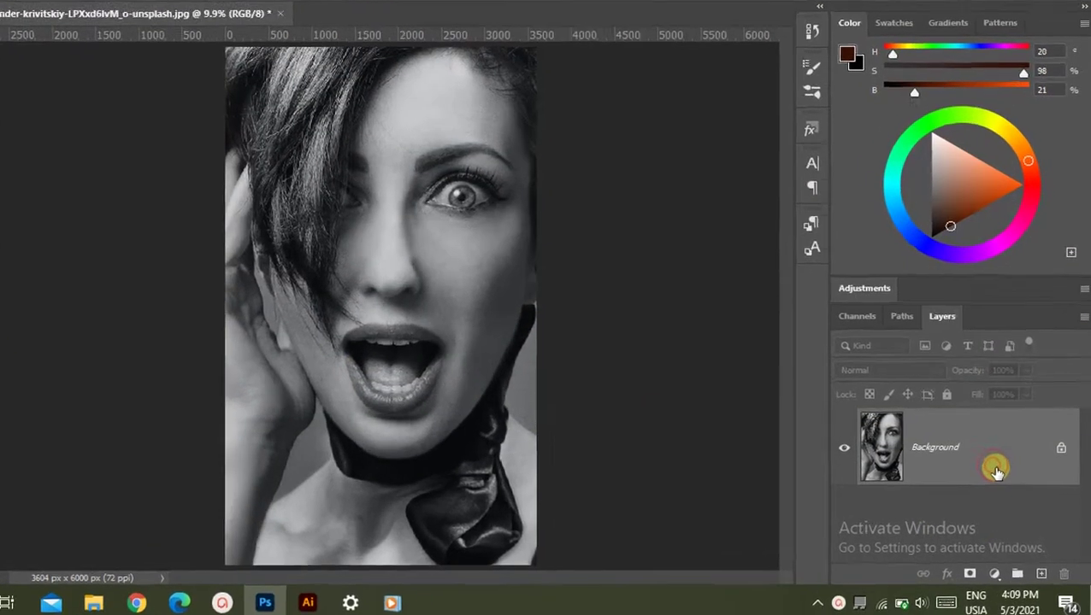
pyautogui.hotkey('ctrl', 'j')
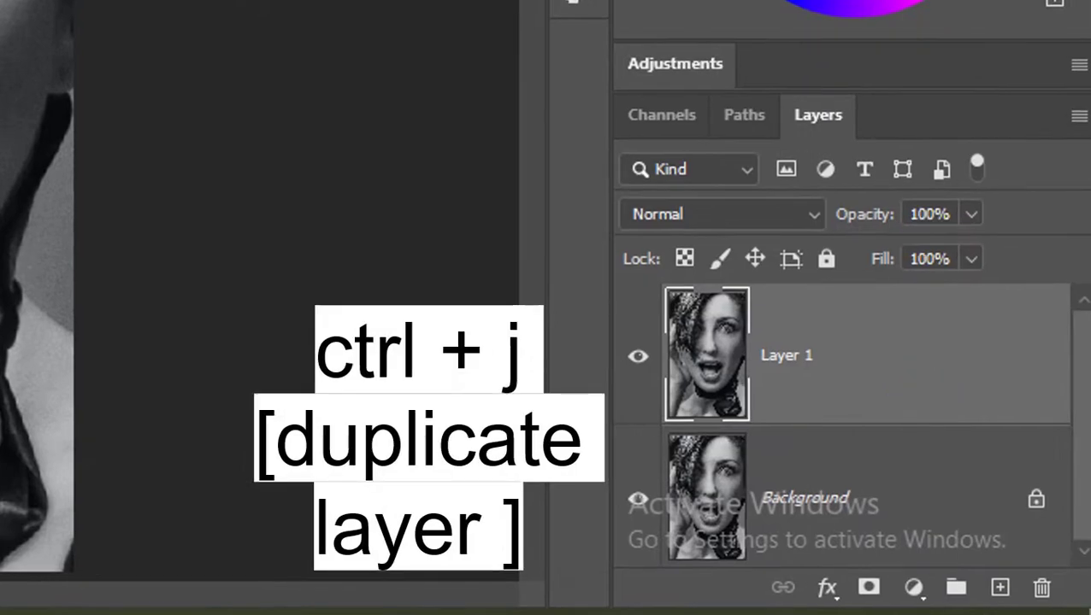
pyautogui.click(635, 503)
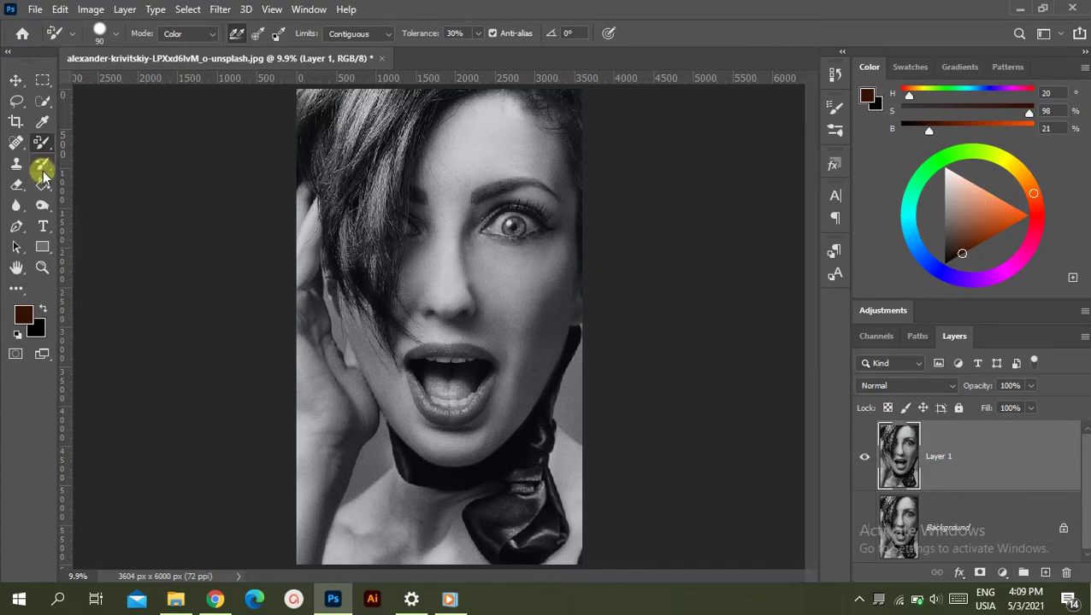
# With the Color Replacement Tool in light peach, paint the forehead, eyebrow, cheeks, jaw and chin
pyautogui.rightClick(43, 142)
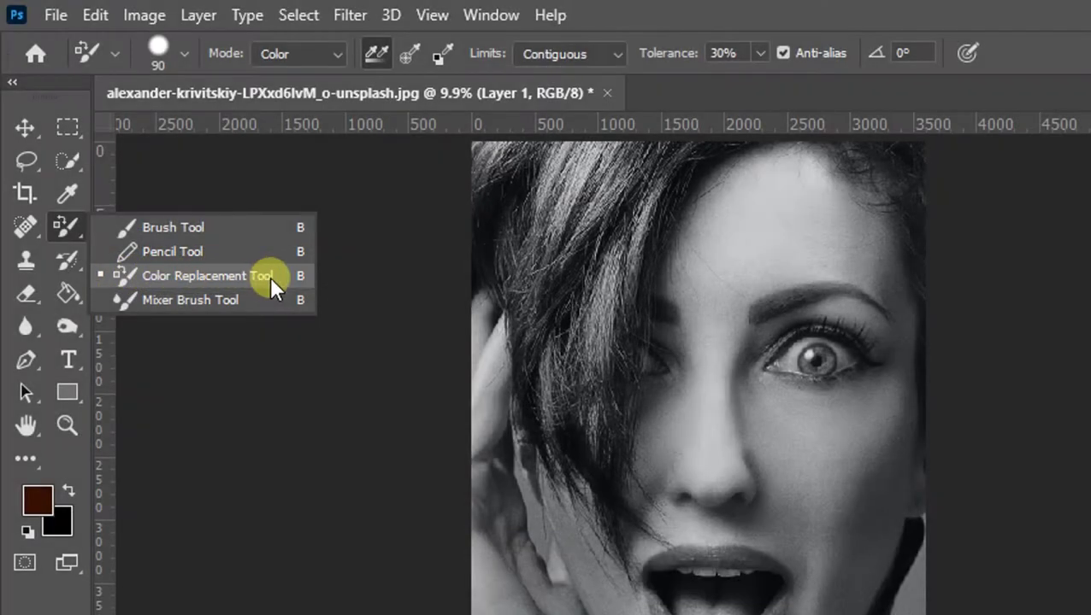
pyautogui.click(269, 276)
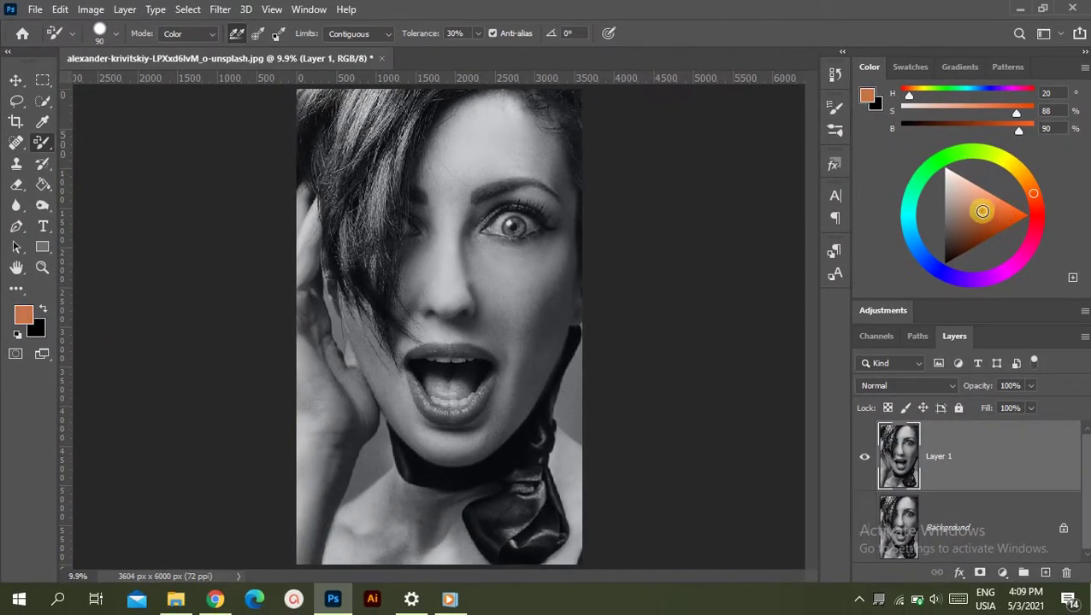
pyautogui.moveTo(982, 211); pyautogui.dragTo(973, 186)
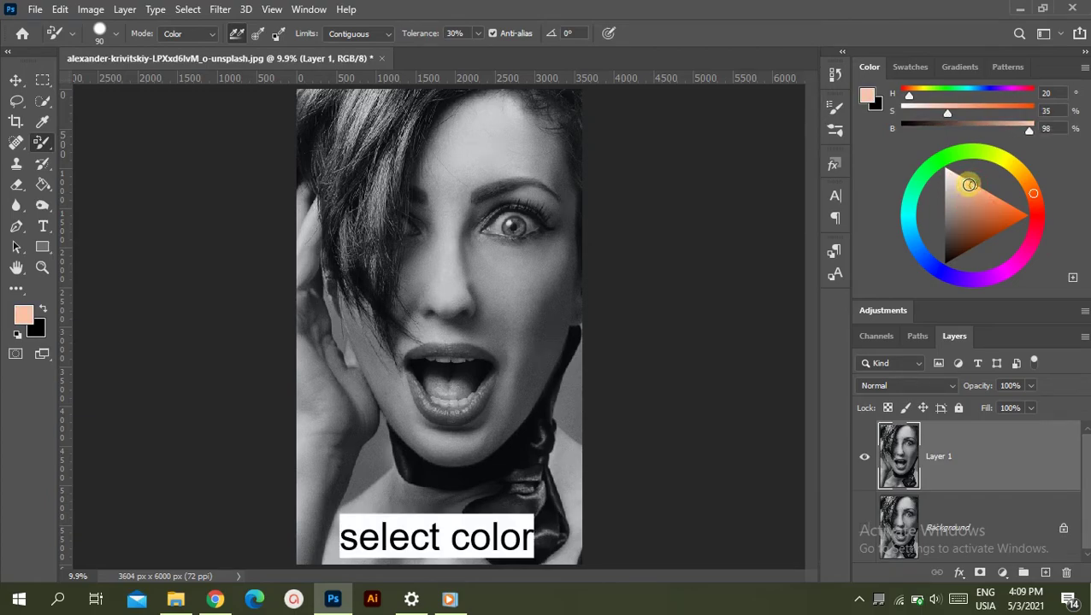
pyautogui.moveTo(488, 158); pyautogui.dragTo(519, 143)
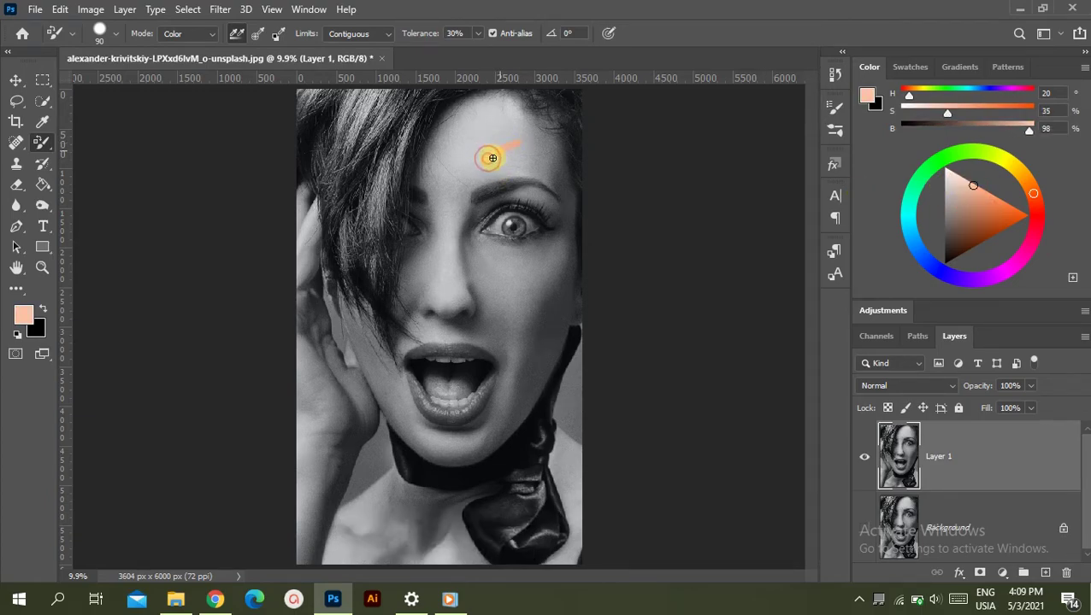
pyautogui.moveTo(530, 90)
pyautogui.mouseDown()
pyautogui.moveTo(548, 110)
pyautogui.moveTo(482, 199)
pyautogui.moveTo(450, 213)
pyautogui.mouseUp()
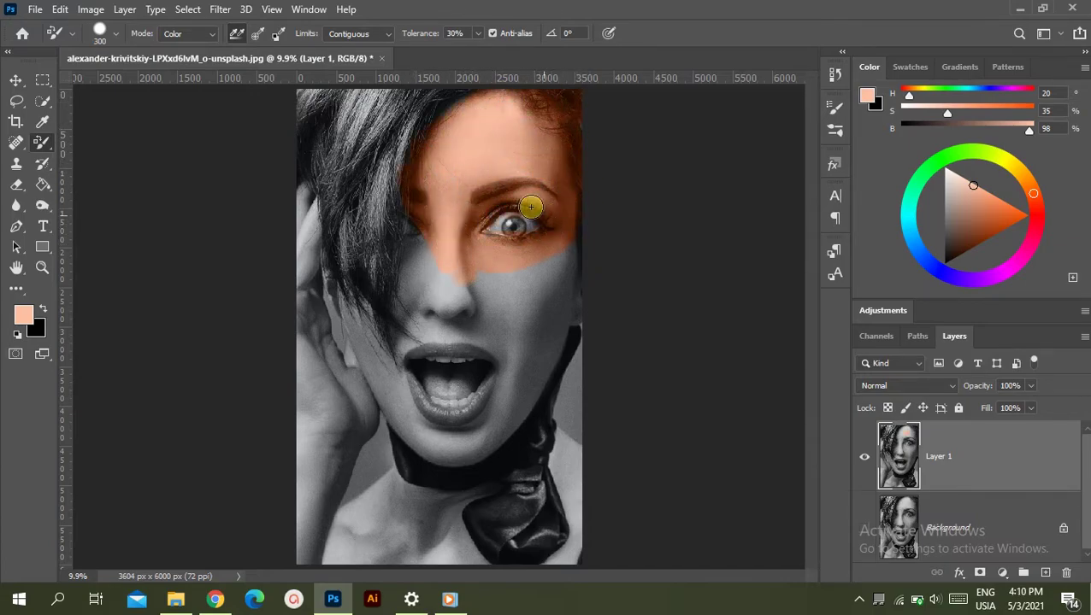
pyautogui.moveTo(570, 244)
pyautogui.mouseDown()
pyautogui.moveTo(500, 443)
pyautogui.moveTo(409, 424)
pyautogui.mouseUp()
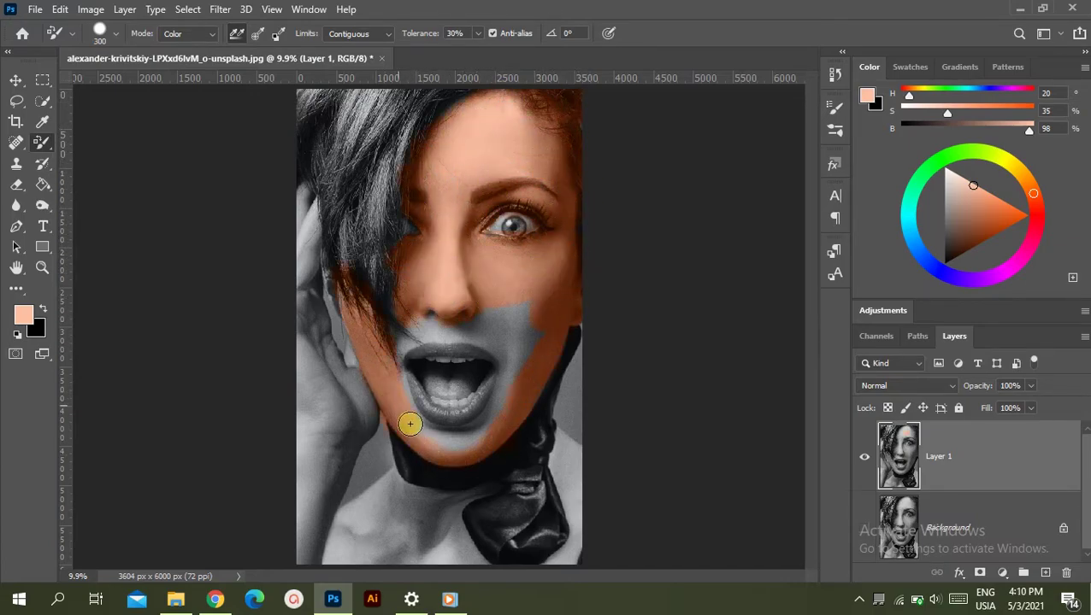
# Tint the strands near the ear, the hand and the lower-left chest peach with a 200 brush
pyautogui.moveTo(381, 304); pyautogui.dragTo(353, 341)
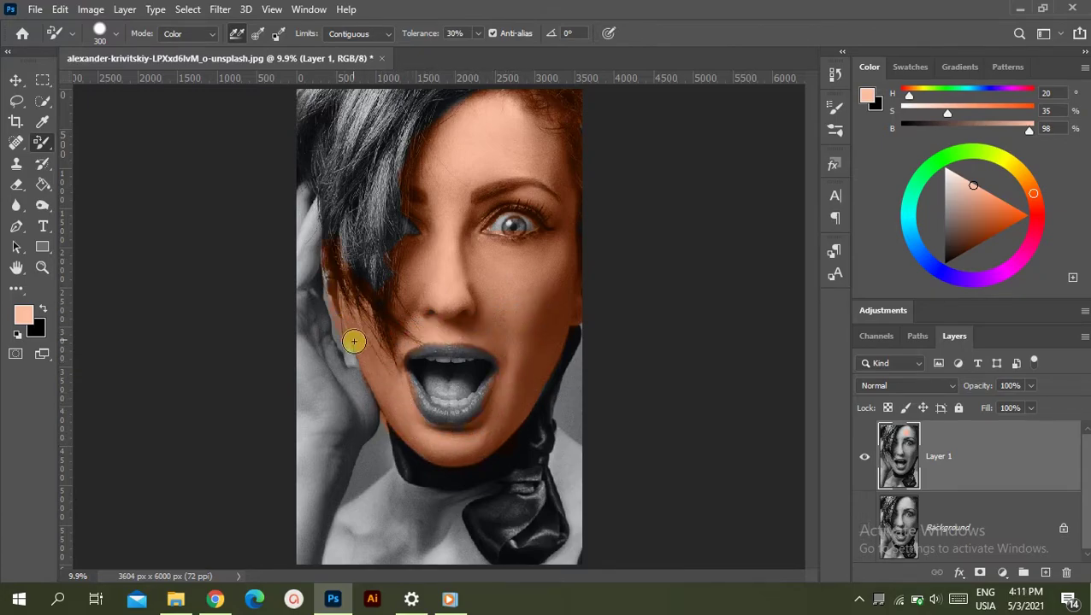
pyautogui.moveTo(354, 278); pyautogui.dragTo(310, 213)
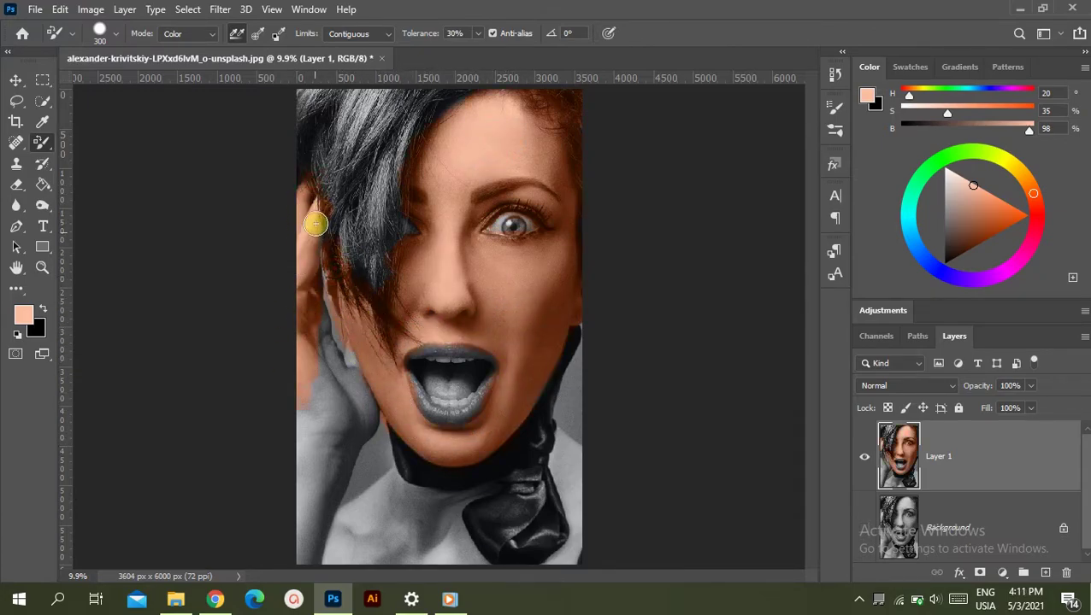
pyautogui.moveTo(347, 391); pyautogui.dragTo(306, 524)
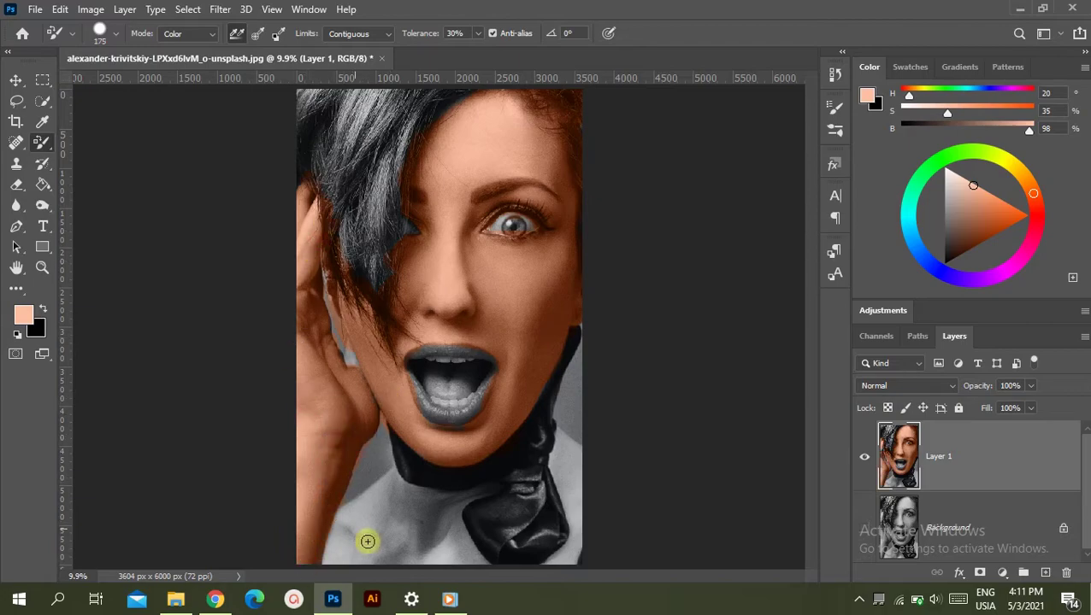
pyautogui.press(']')
pyautogui.moveTo(367, 541); pyautogui.dragTo(434, 495)
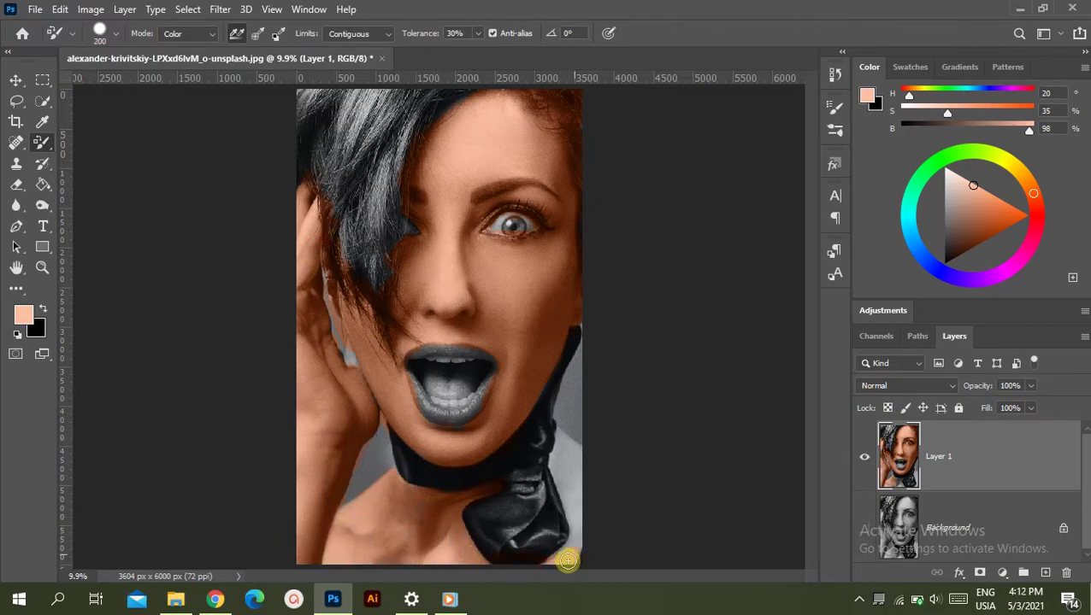
# Use the History Brush to restore original grey around the eye, undoing the stray cheek patch
pyautogui.click(45, 164)
pyautogui.rightClick(47, 167)
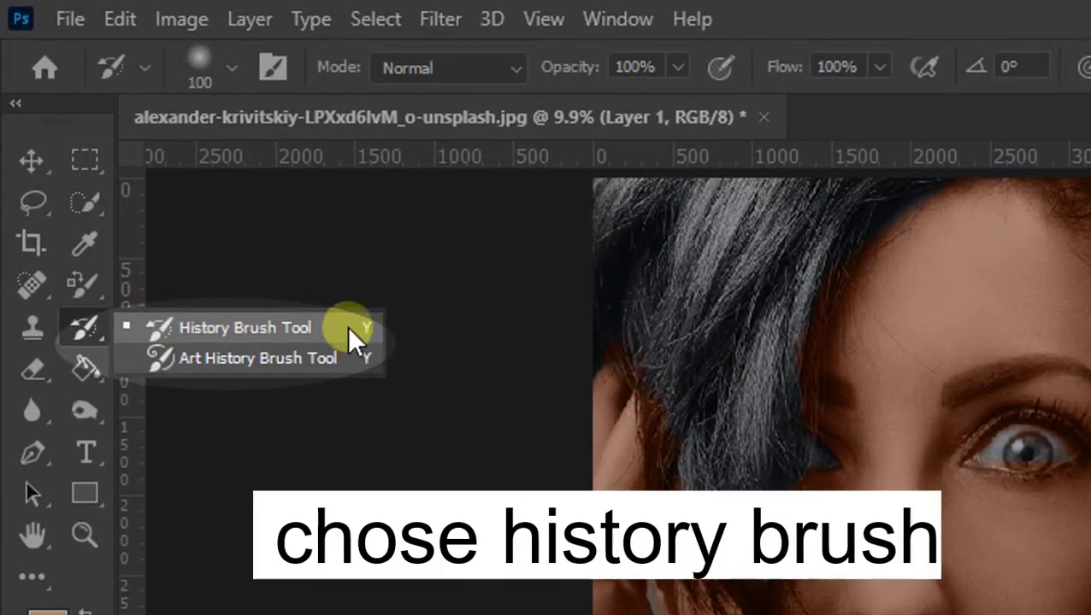
pyautogui.click(355, 337)
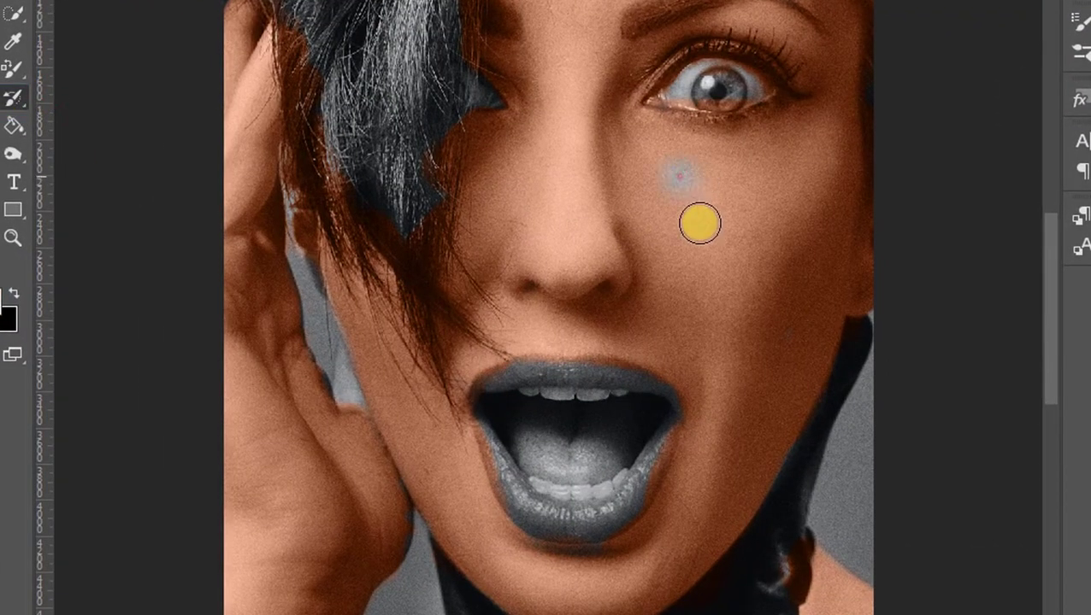
pyautogui.moveTo(698, 222); pyautogui.dragTo(730, 175)
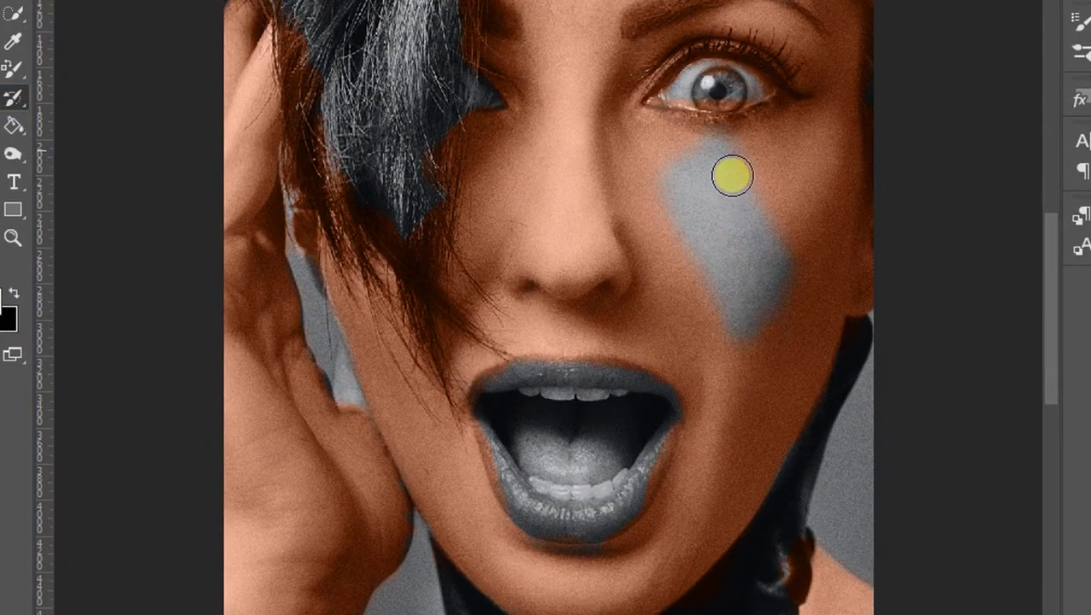
pyautogui.hotkey('ctrl', 'z')
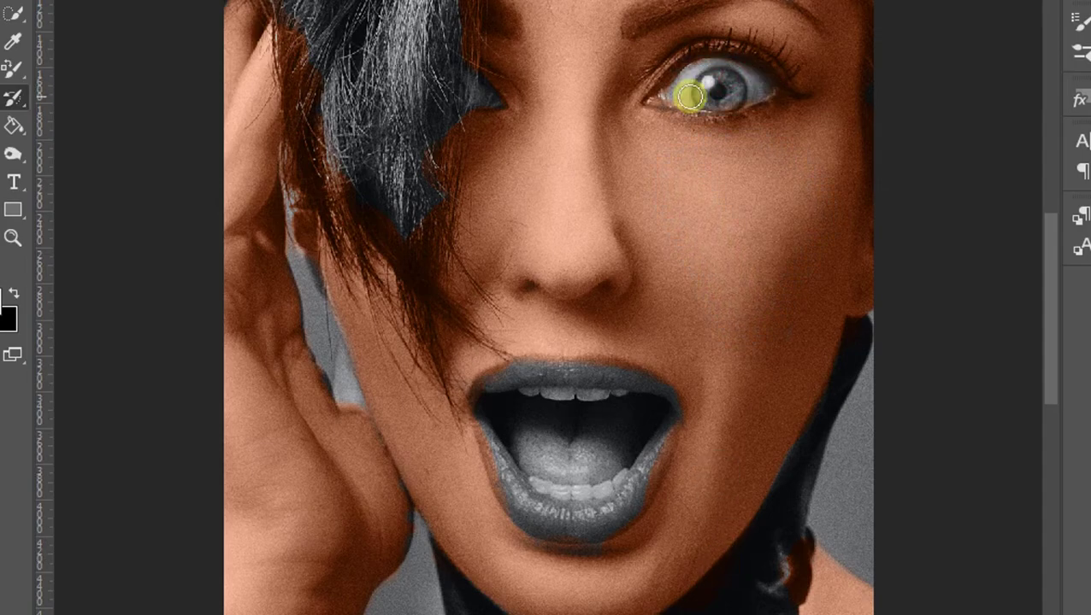
# Return to the Color Replacement Tool in deep pink and paint the lower lip
pyautogui.hotkey('ctrl', '-')
pyautogui.press('j')
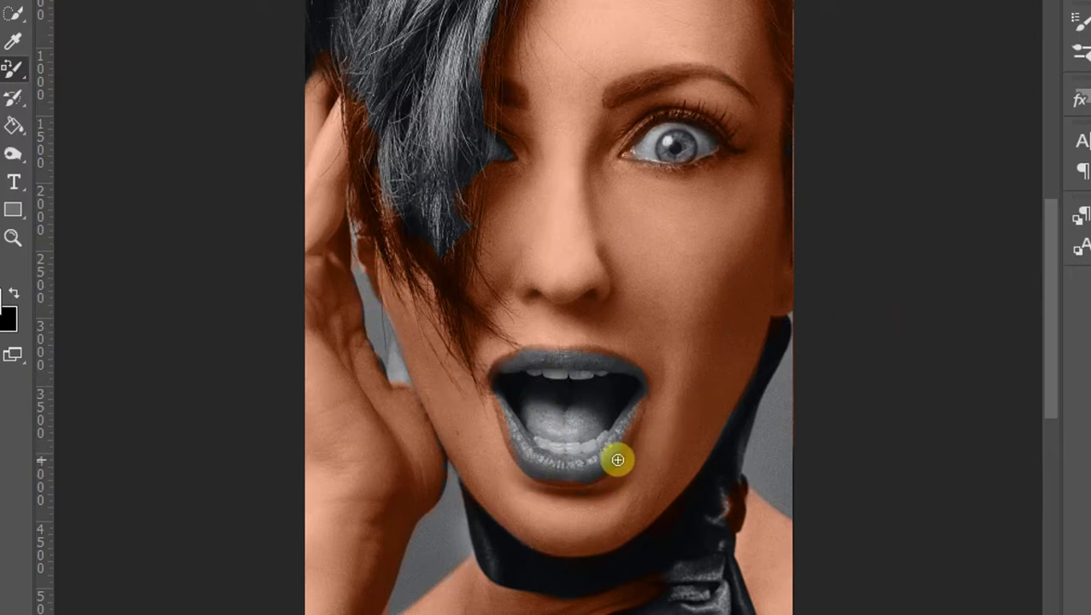
pyautogui.moveTo(633, 449); pyautogui.dragTo(598, 461)
# Redo the lower-lip pink along its length and paint the upper lip pink
pyautogui.hotkey('ctrl', 'z')
pyautogui.scroll(1, 438, 432)
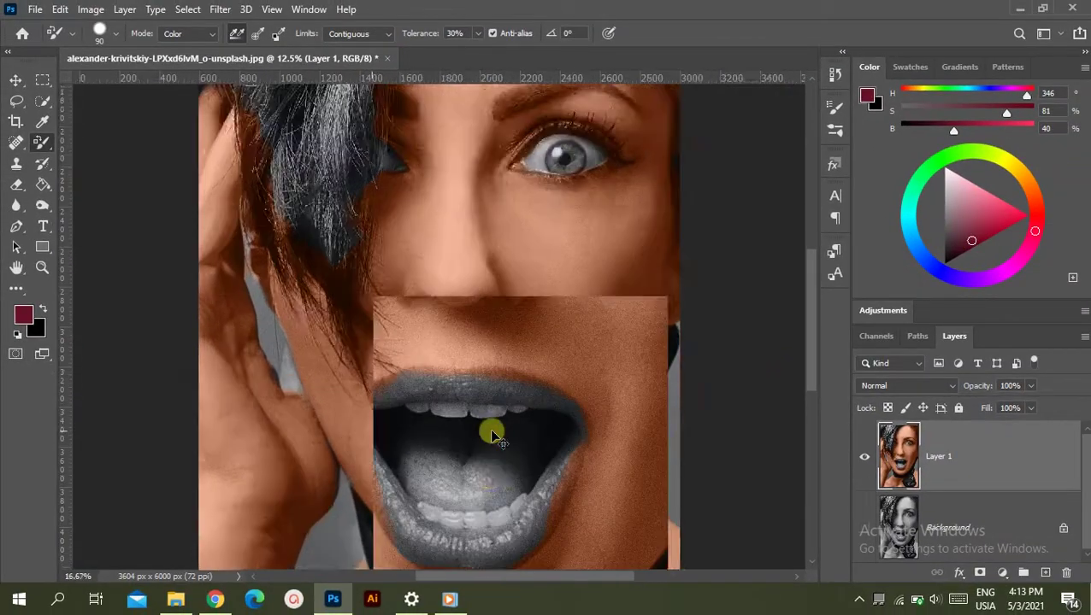
pyautogui.moveTo(413, 452); pyautogui.dragTo(501, 460)
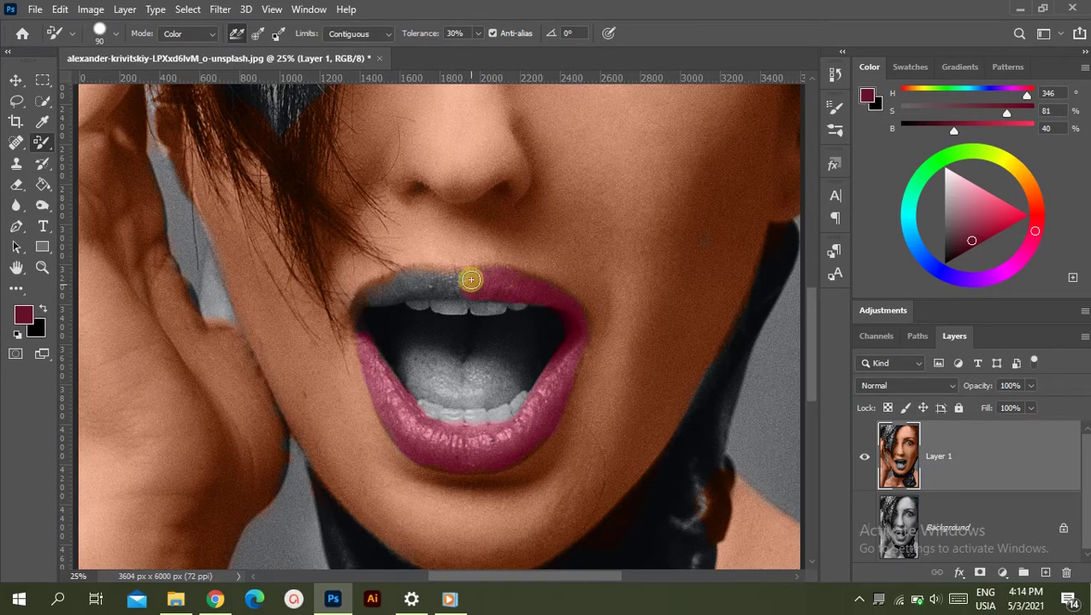
pyautogui.moveTo(365, 307); pyautogui.dragTo(397, 288)
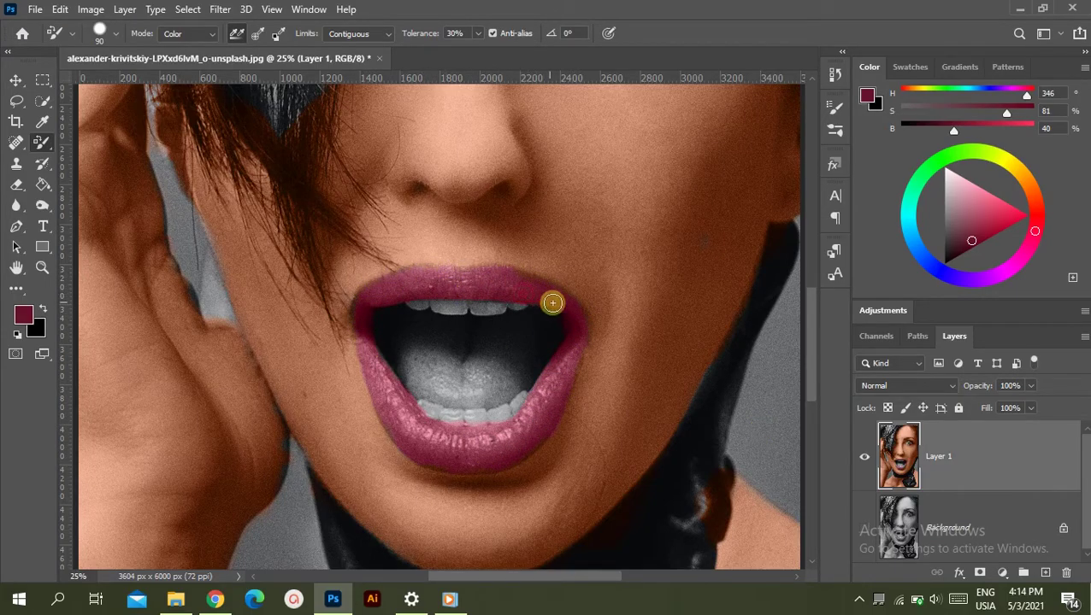
# Zoom in on the mouth and paint the grey tongue and inner mouth pinkish red
pyautogui.rightClick(43, 163)
pyautogui.click(85, 165)
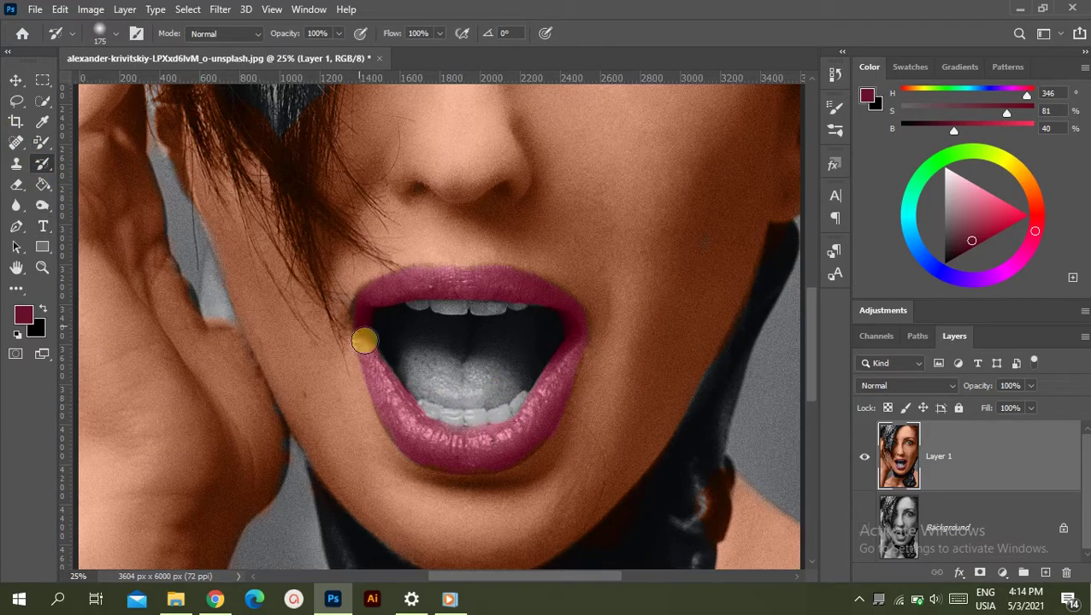
pyautogui.click(43, 142)
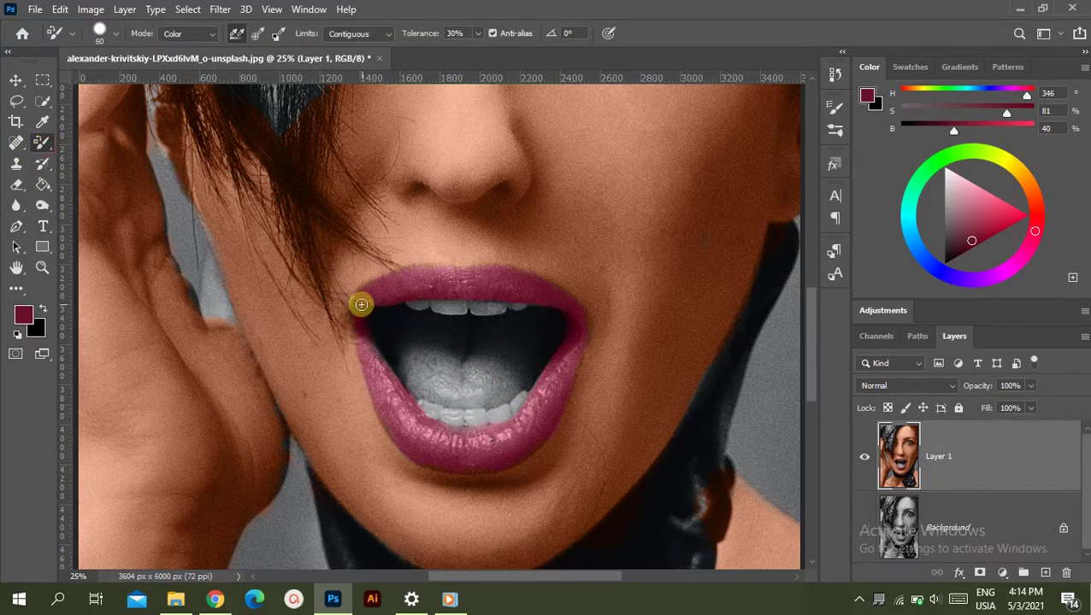
pyautogui.hotkey('ctrl', '+')
pyautogui.moveTo(810, 308); pyautogui.dragTo(812, 359)
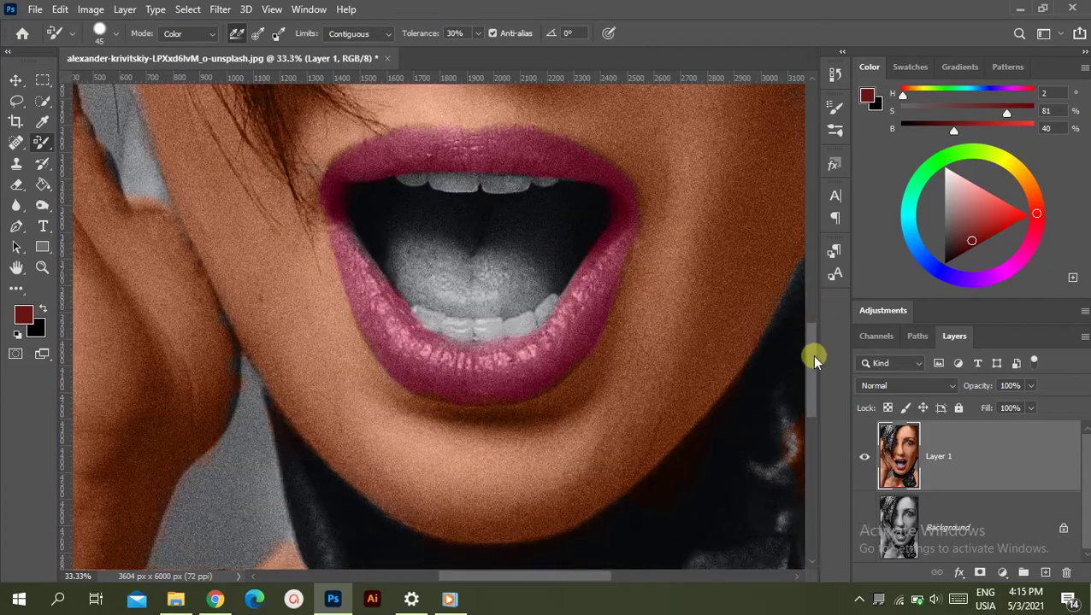
pyautogui.moveTo(500, 272)
pyautogui.mouseDown()
pyautogui.moveTo(432, 275)
pyautogui.moveTo(393, 227)
pyautogui.moveTo(360, 210)
pyautogui.moveTo(504, 212)
pyautogui.moveTo(573, 200)
pyautogui.moveTo(553, 283)
pyautogui.mouseUp()
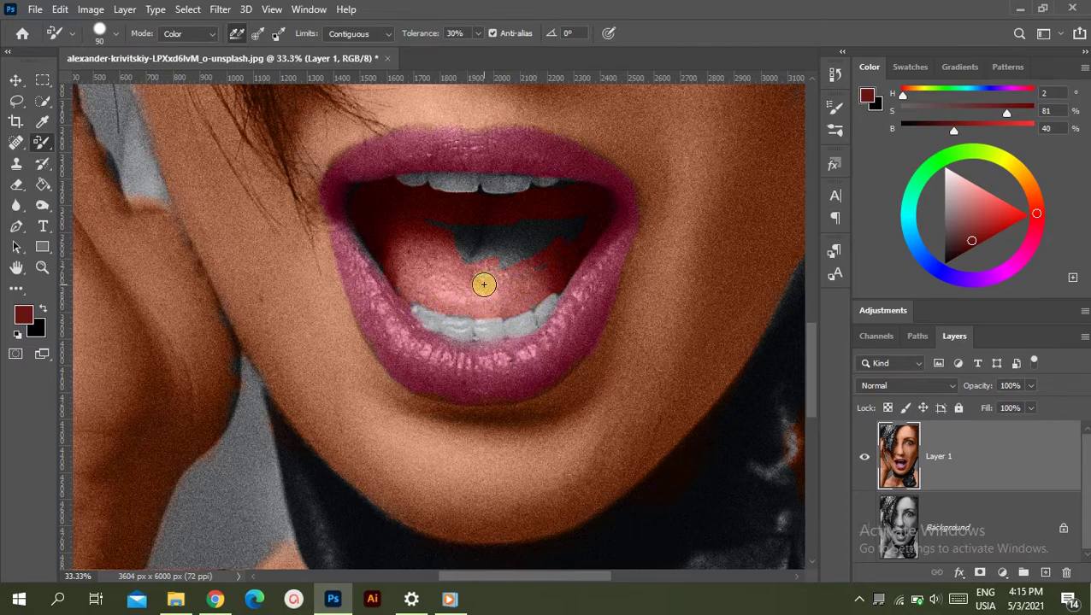
pyautogui.moveTo(483, 284); pyautogui.dragTo(435, 255)
# Sample the lip pink and retouch the lower lip's inner edge with a smaller brush
pyautogui.keyDown('alt'); pyautogui.click(365, 287); pyautogui.keyUp('alt')
pyautogui.press('[')
pyautogui.press('[')
pyautogui.press('[')
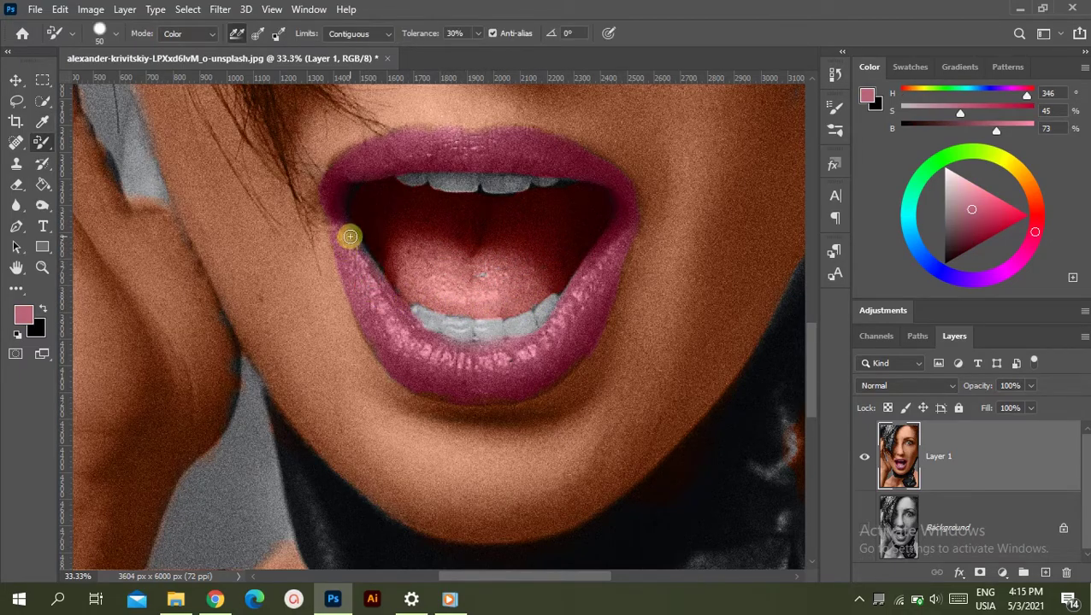
pyautogui.moveTo(349, 236); pyautogui.dragTo(384, 287)
pyautogui.keyDown('alt'); pyautogui.click(479, 265); pyautogui.keyUp('alt')
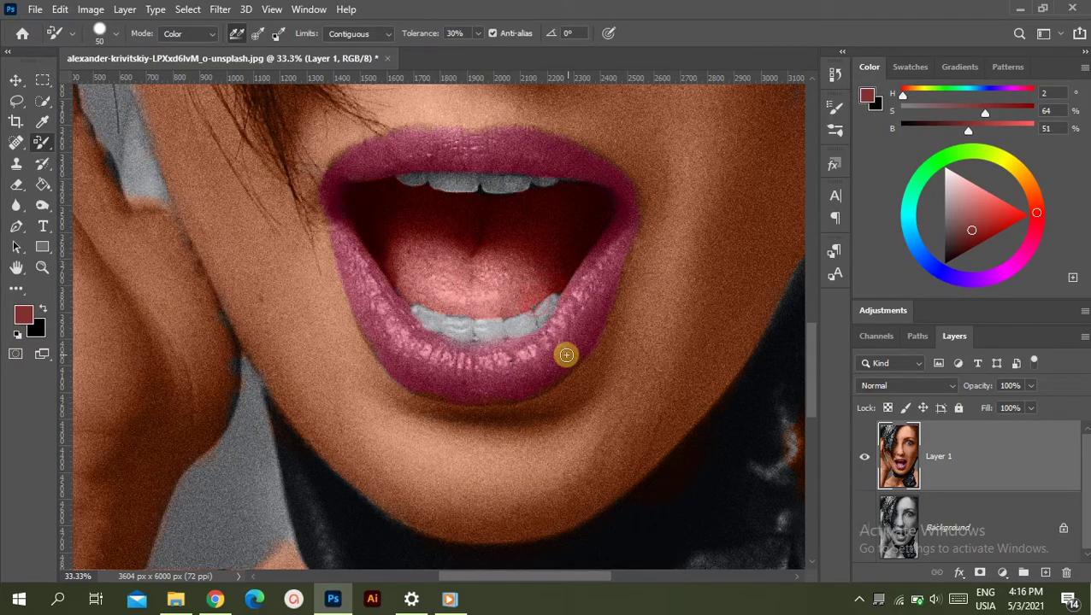
pyautogui.hotkey('ctrl', '-')
pyautogui.hotkey('ctrl', '-')
pyautogui.hotkey('ctrl', '-')
pyautogui.hotkey('ctrl', '+')
pyautogui.hotkey('ctrl', '+')
pyautogui.hotkey('ctrl', '+')
# Pick a teal colour and paint both irises blue with a larger brush
pyautogui.scroll(1, 698, 282)
pyautogui.click(909, 229)
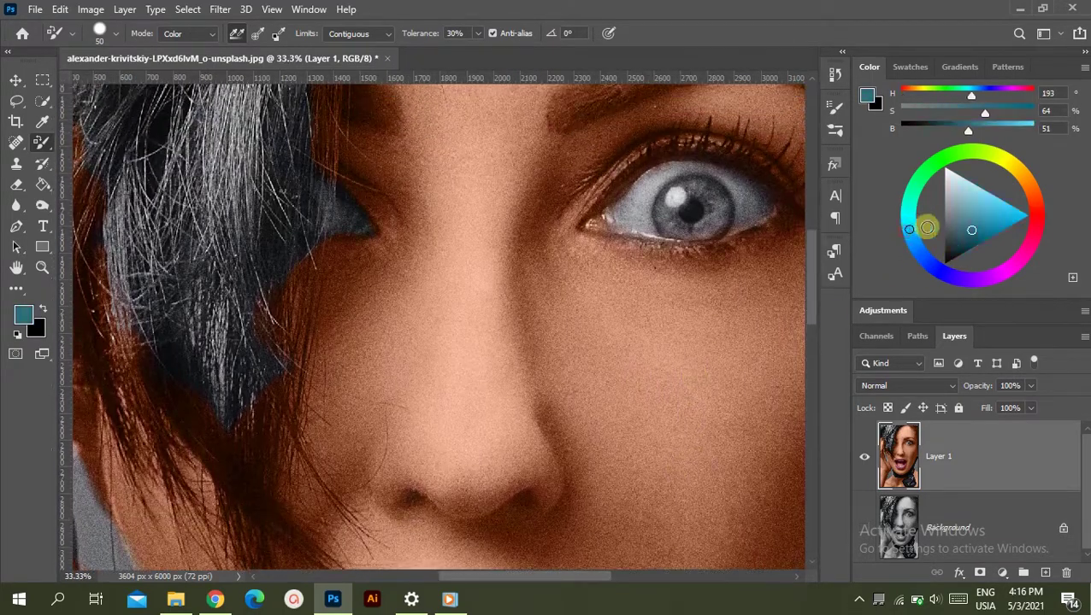
pyautogui.click(969, 248)
pyautogui.press(']')
pyautogui.press(']')
pyautogui.press(']')
pyautogui.press(']')
pyautogui.moveTo(695, 218); pyautogui.dragTo(680, 227)
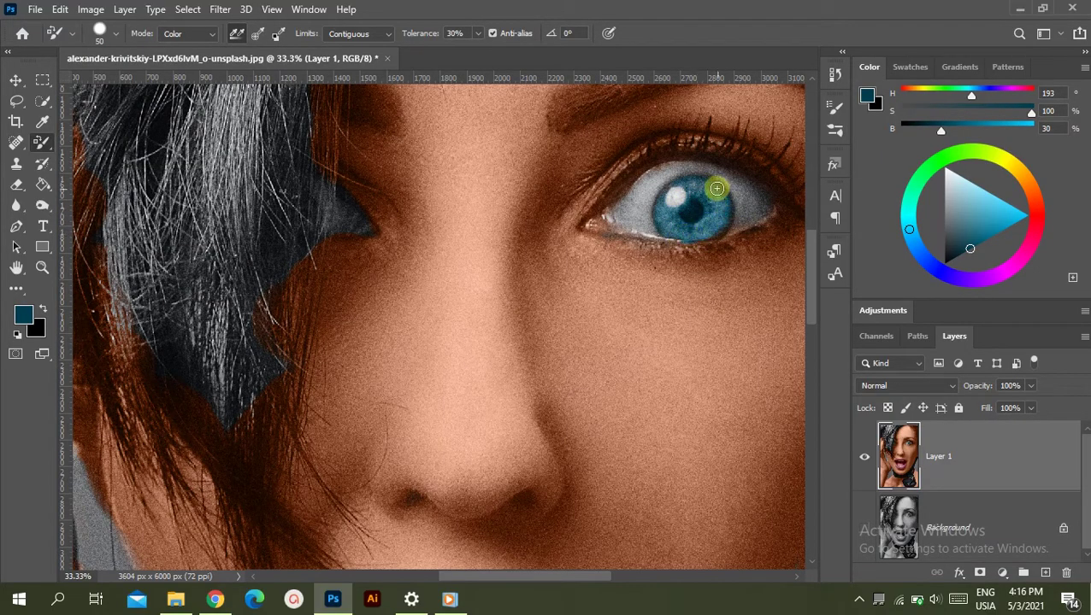
pyautogui.moveTo(307, 203); pyautogui.dragTo(309, 229)
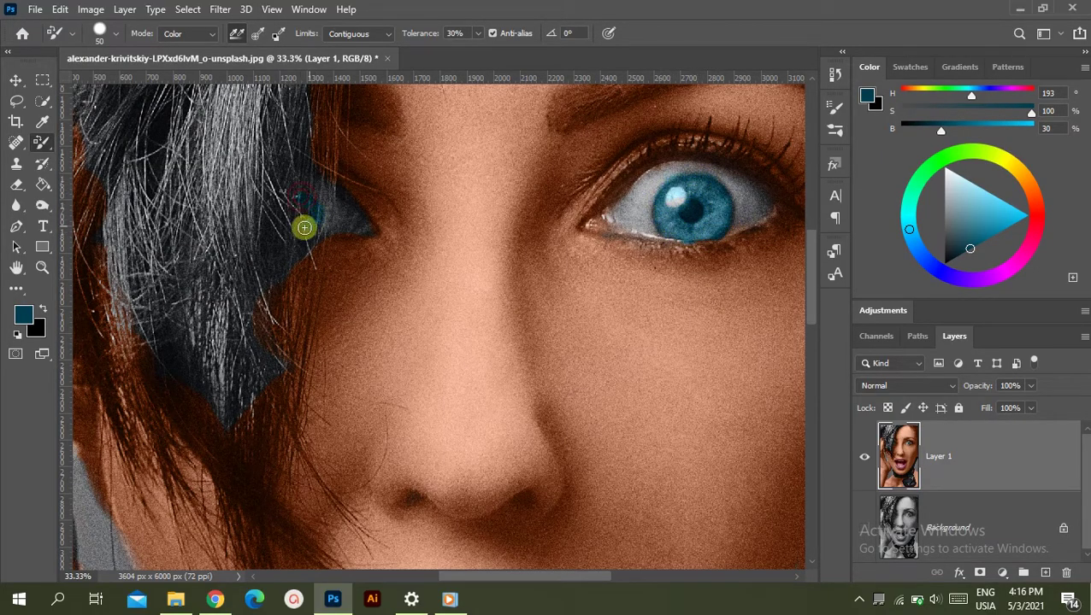
# Sample the grey of the eye white and switch to the normal Brush Tool
pyautogui.press('i')
pyautogui.click(745, 212)
pyautogui.press('b')
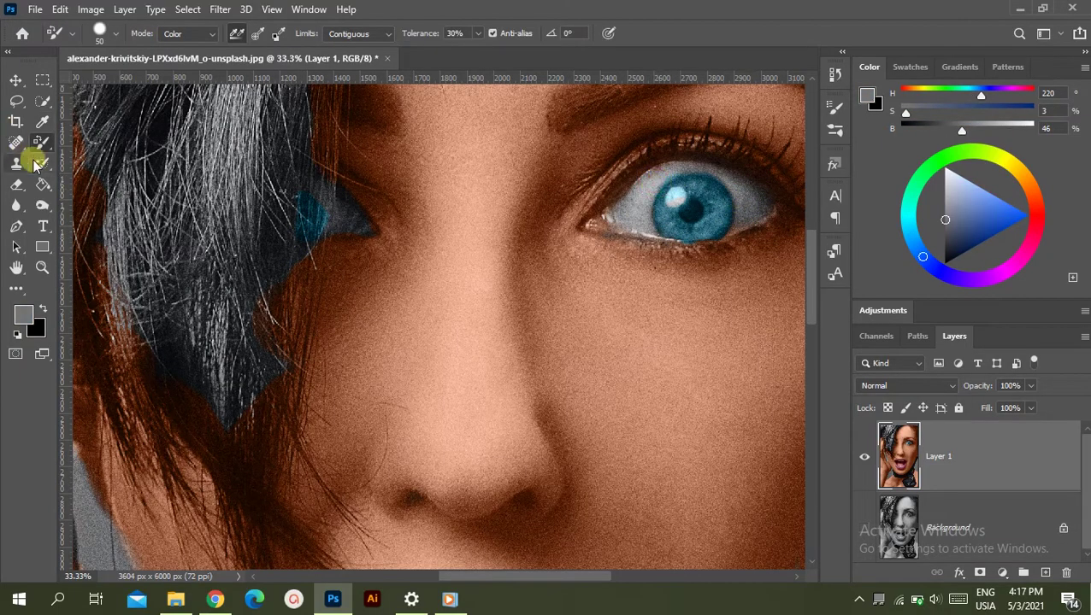
pyautogui.hotkey('shift', 'b')
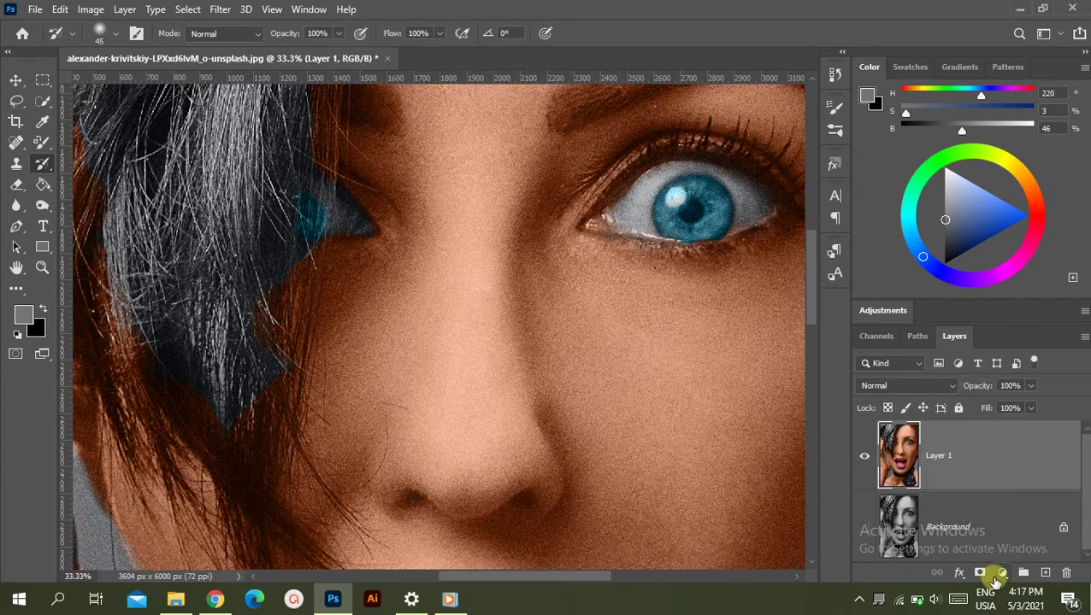
# Add a Brightness/Contrast layer at brightness 83, contrast 42, and invert its mask
pyautogui.click(1000, 574)
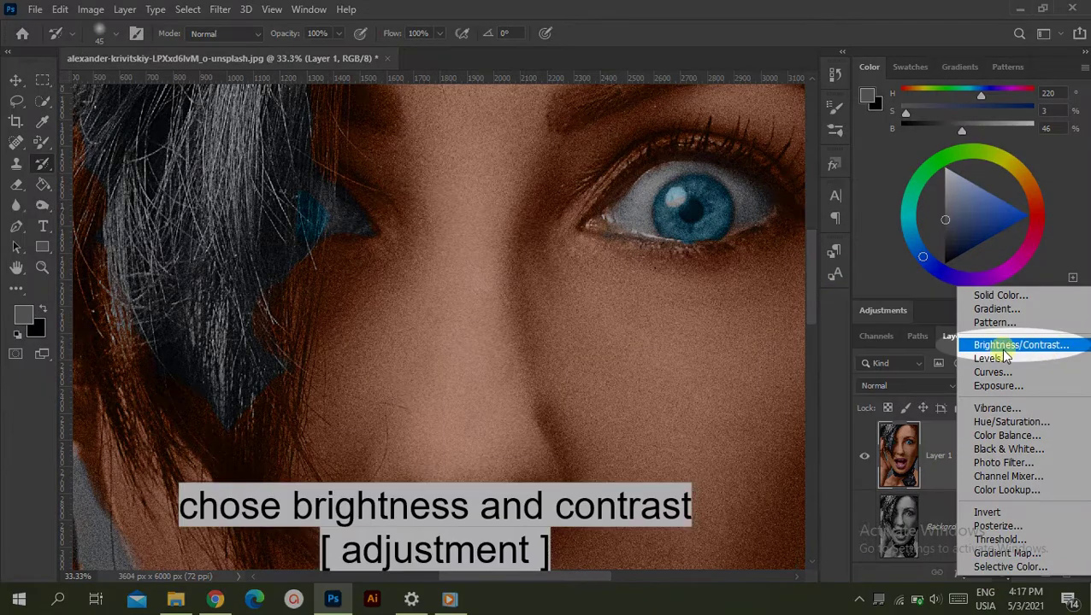
pyautogui.click(994, 346)
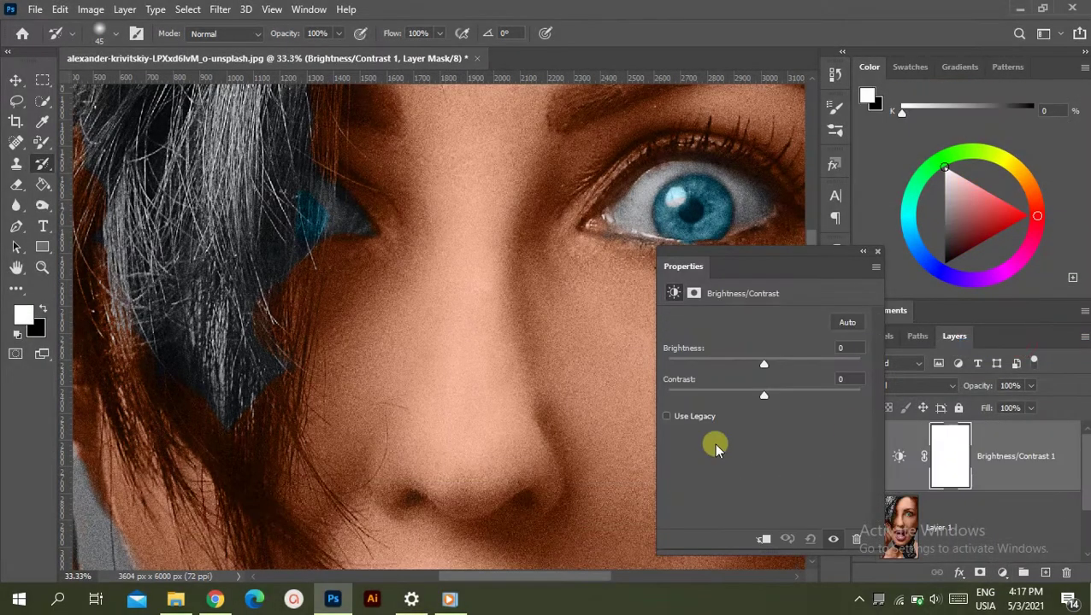
pyautogui.moveTo(763, 363)
pyautogui.mouseDown()
pyautogui.moveTo(818, 365)
pyautogui.moveTo(808, 392)
pyautogui.moveTo(815, 359)
pyautogui.mouseUp()
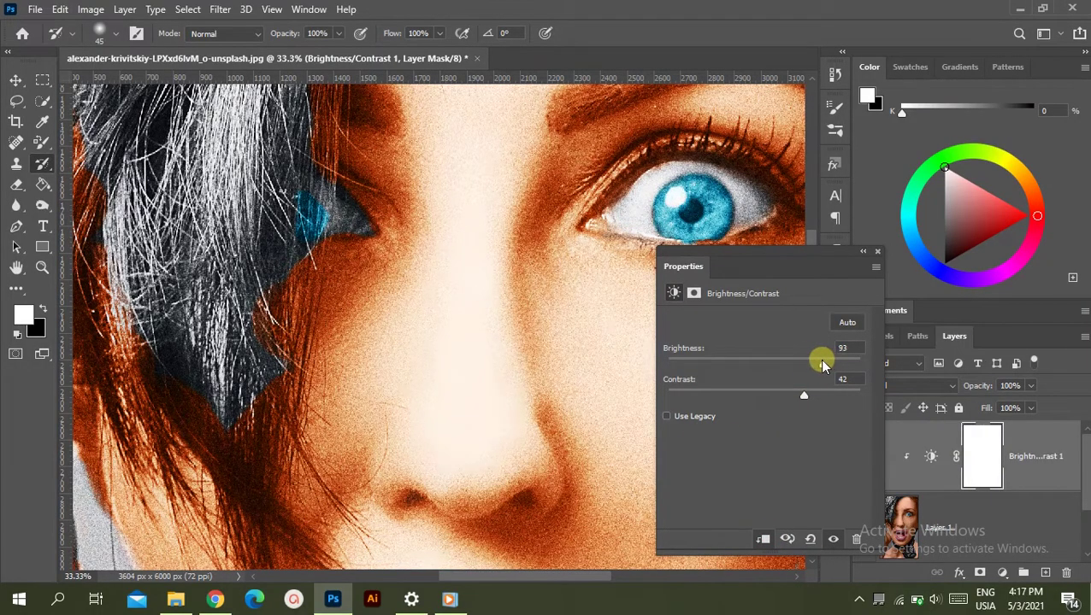
pyautogui.click(877, 251)
pyautogui.hotkey('ctrl', 'i')
pyautogui.rightClick(43, 163)
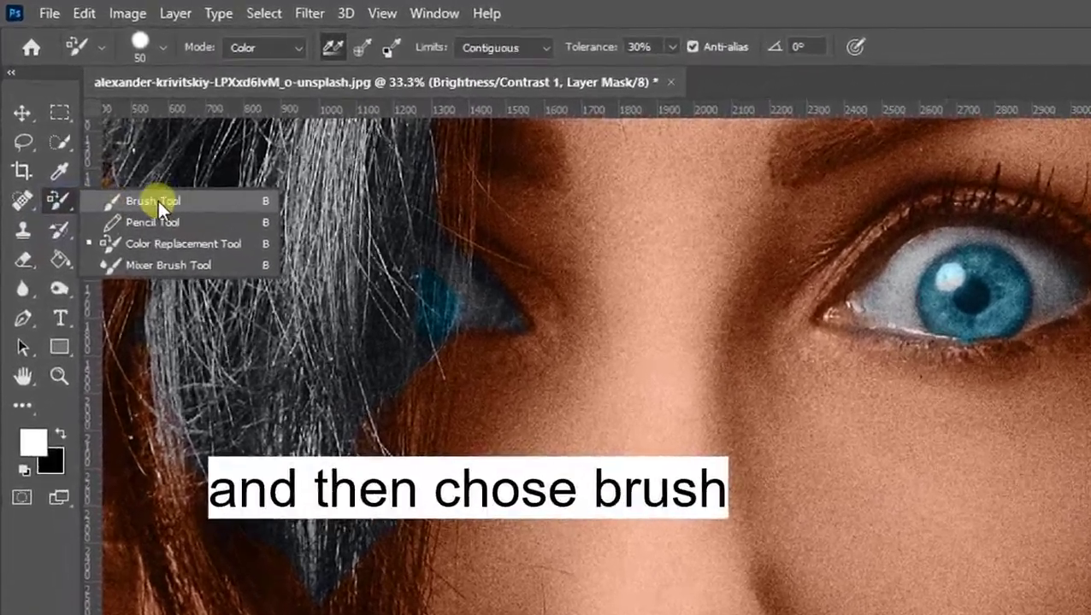
# Paint white on the Brightness/Contrast mask over both eye whites and the upper and lower teeth
pyautogui.click(157, 200)
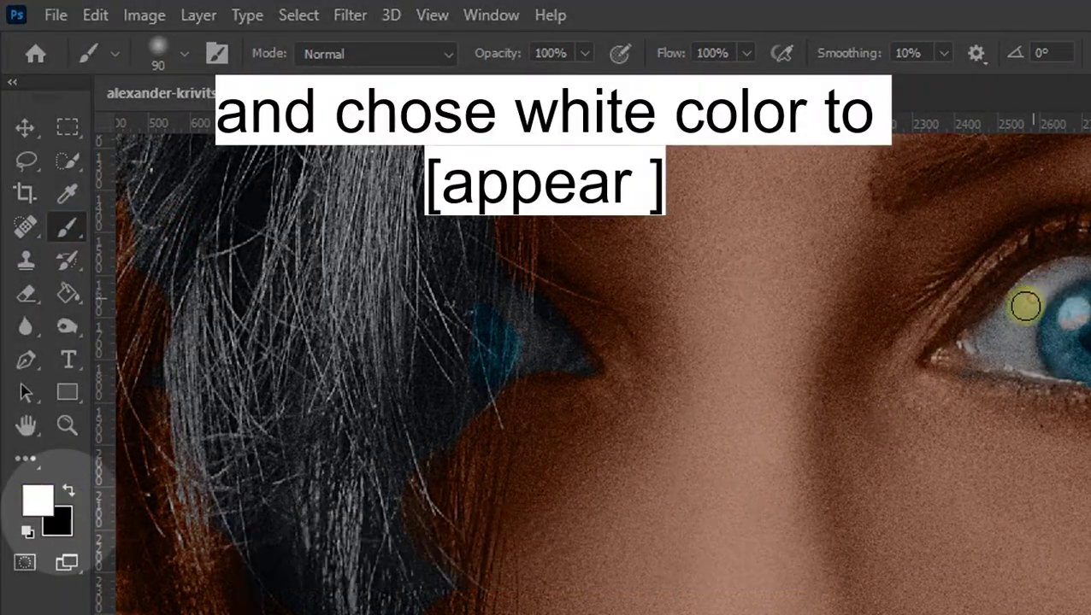
pyautogui.moveTo(1010, 332)
pyautogui.mouseDown()
pyautogui.moveTo(979, 339)
pyautogui.moveTo(1032, 370)
pyautogui.mouseUp()
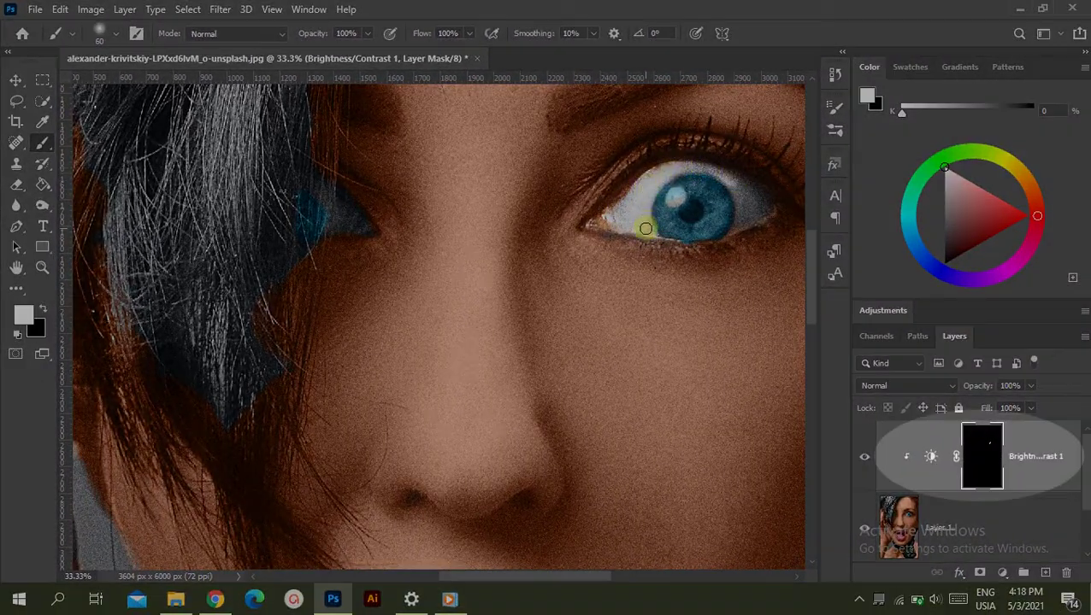
pyautogui.moveTo(752, 194)
pyautogui.mouseDown()
pyautogui.moveTo(744, 222)
pyautogui.moveTo(725, 231)
pyautogui.moveTo(760, 212)
pyautogui.mouseUp()
pyautogui.moveTo(329, 229)
pyautogui.mouseDown()
pyautogui.moveTo(316, 182)
pyautogui.moveTo(369, 228)
pyautogui.mouseUp()
pyautogui.scroll(-3, 433, 195)
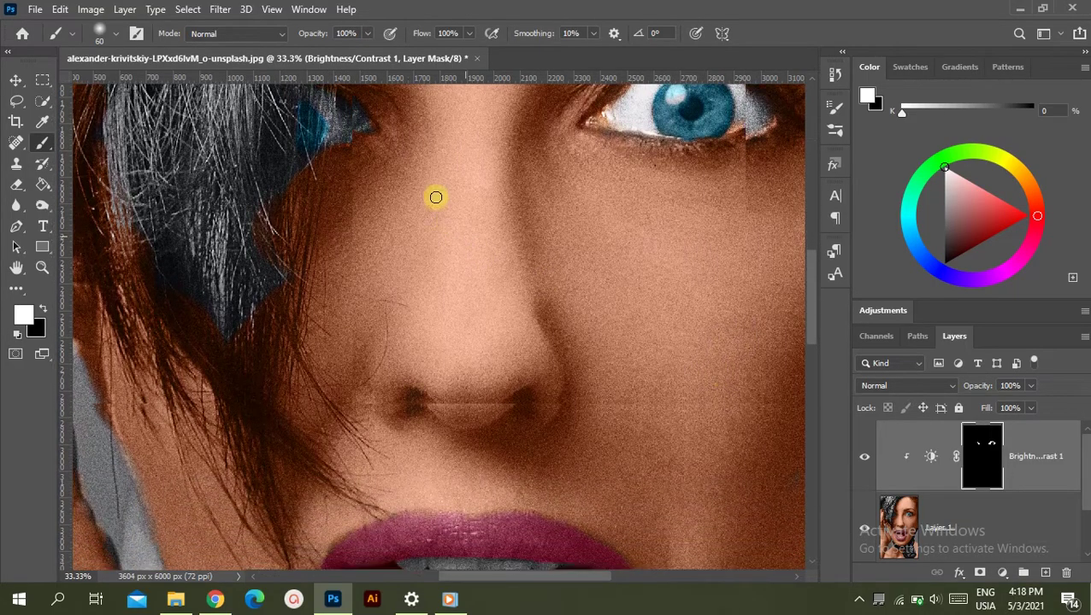
pyautogui.scroll(-2, 534, 506)
pyautogui.scroll(-1, 406, 425)
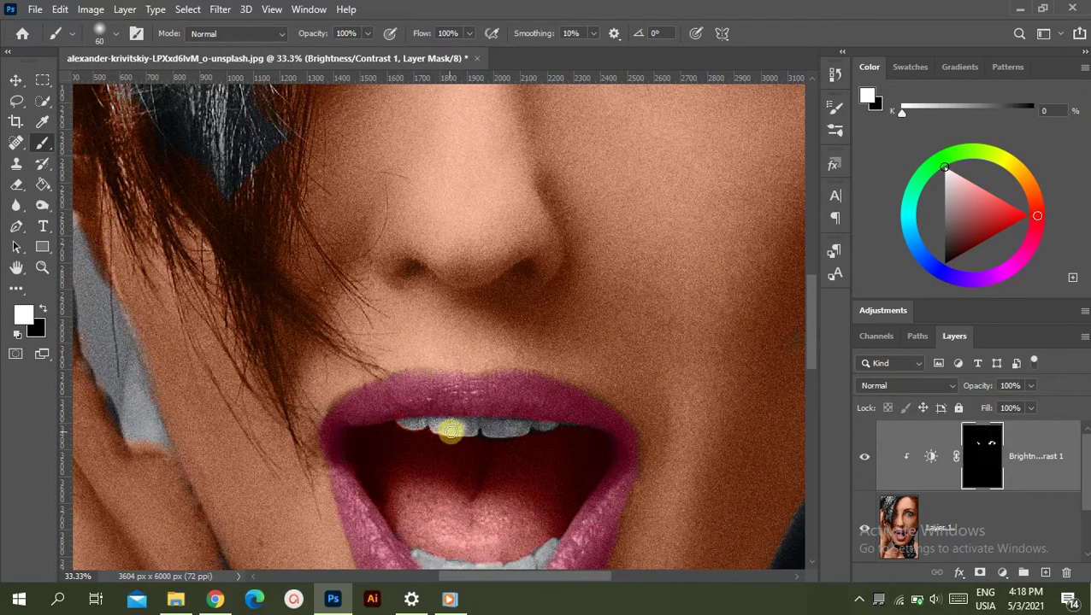
pyautogui.moveTo(451, 432)
pyautogui.mouseDown()
pyautogui.moveTo(558, 426)
pyautogui.moveTo(441, 477)
pyautogui.moveTo(514, 474)
pyautogui.moveTo(479, 494)
pyautogui.moveTo(437, 479)
pyautogui.mouseUp()
pyautogui.scroll(-2, 558, 426)
pyautogui.scroll(-1, 567, 485)
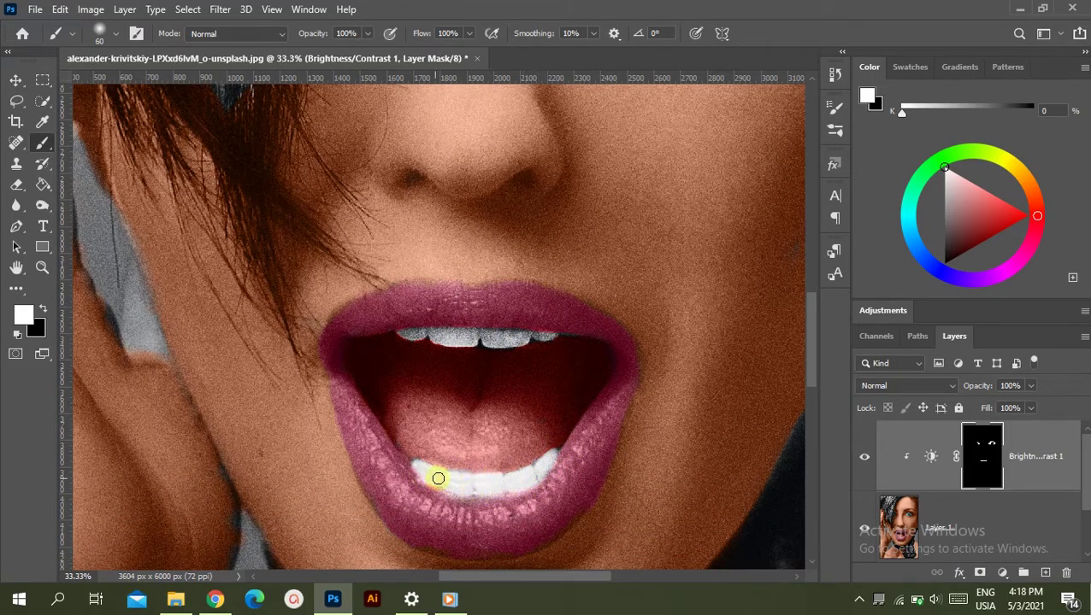
pyautogui.hotkey('ctrl', '-')
pyautogui.hotkey('ctrl', '-')
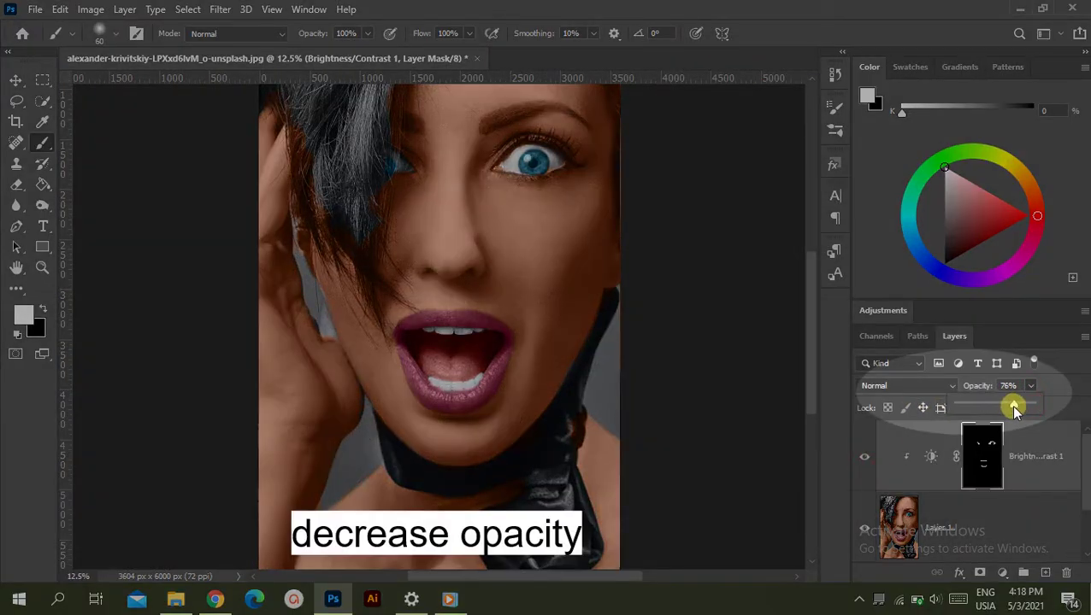
# Lower the brightening layer's opacity to 60% and sample the tongue's pink on Layer 1
pyautogui.moveTo(1013, 407); pyautogui.dragTo(998, 403)
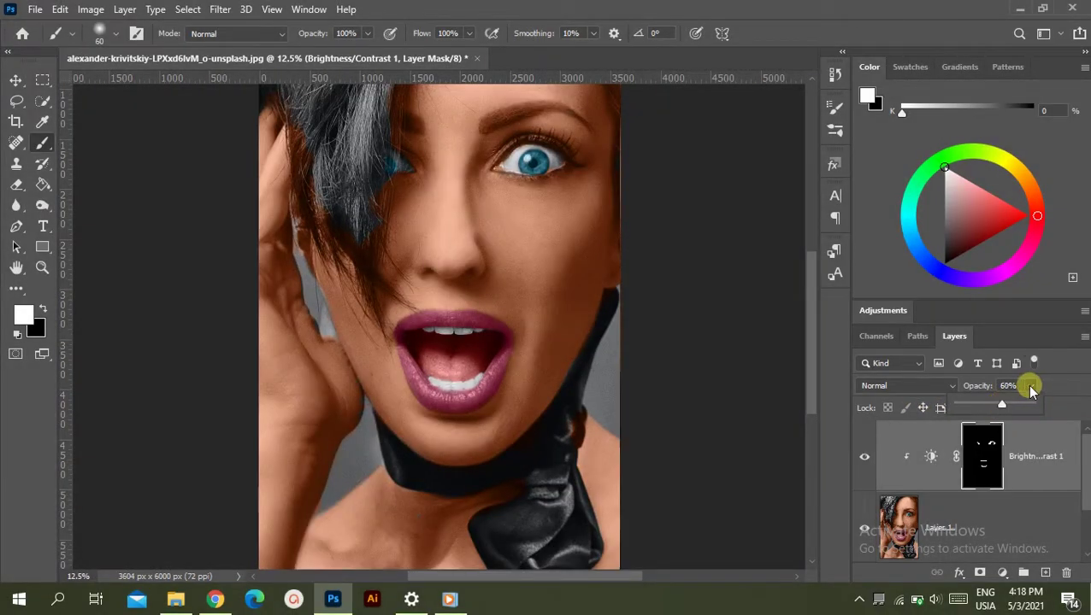
pyautogui.hotkey('ctrl', '+')
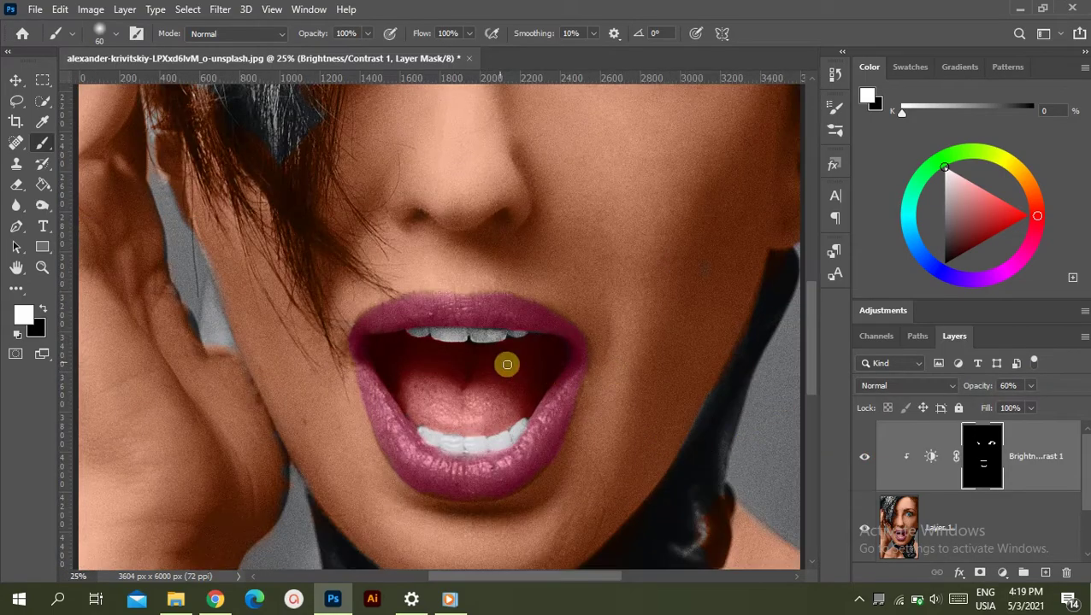
pyautogui.press('x')
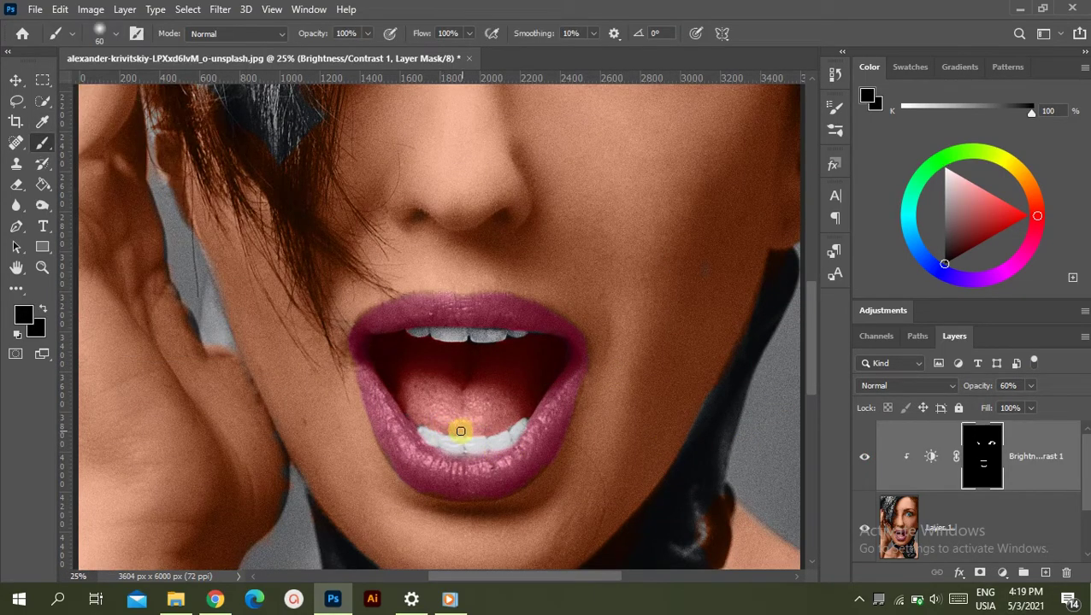
pyautogui.press('i')
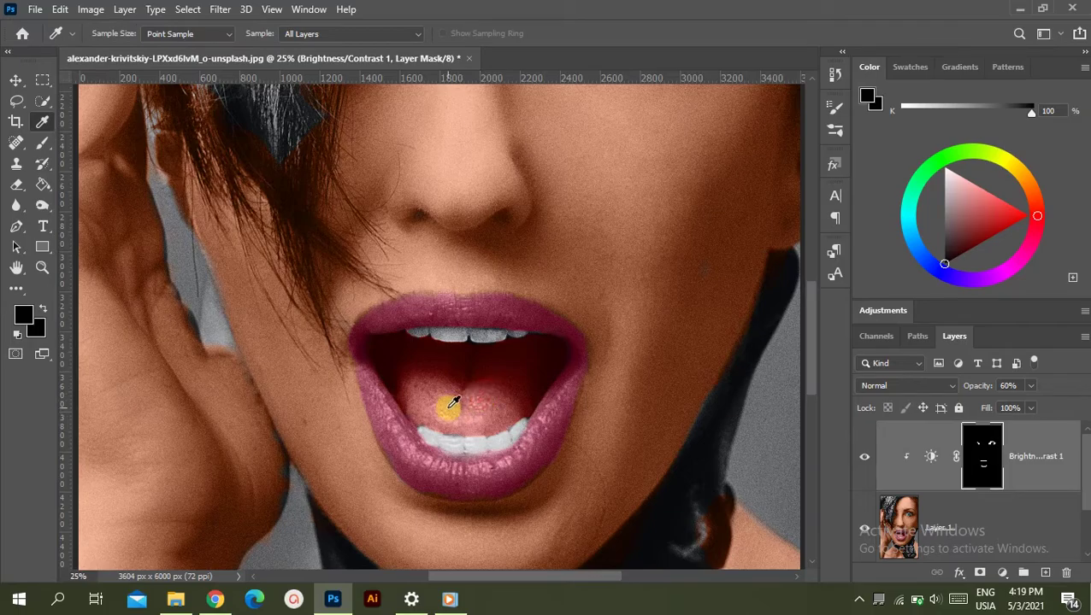
pyautogui.hotkey('alt', '[')
pyautogui.click(460, 415)
pyautogui.press('b')
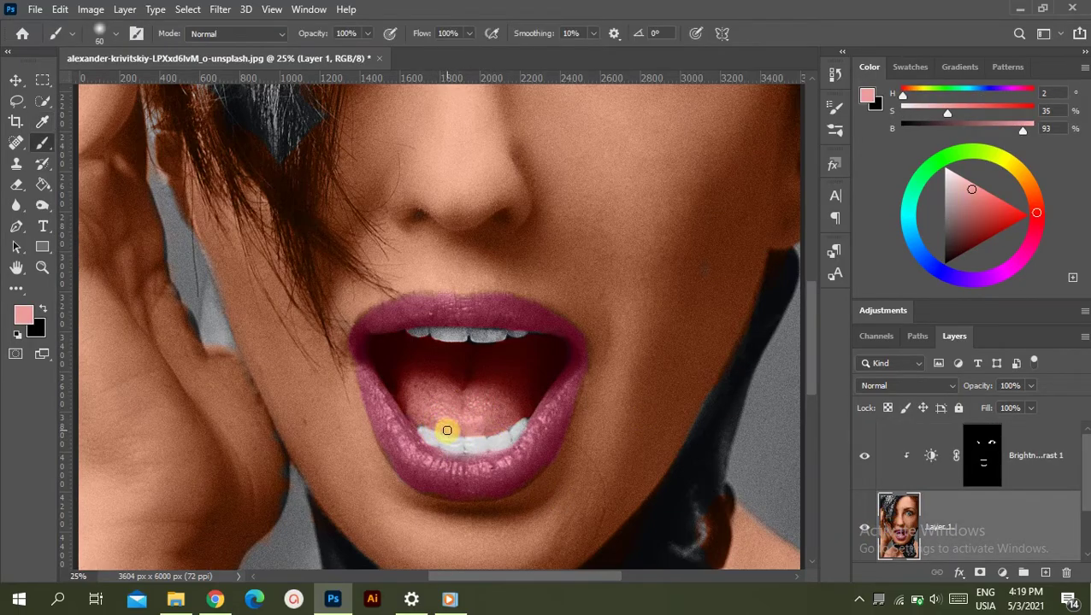
# With the Color Replacement Brush, sample dark red from the upper lip, then the peach skin tone
pyautogui.rightClick(43, 143)
pyautogui.click(111, 174)
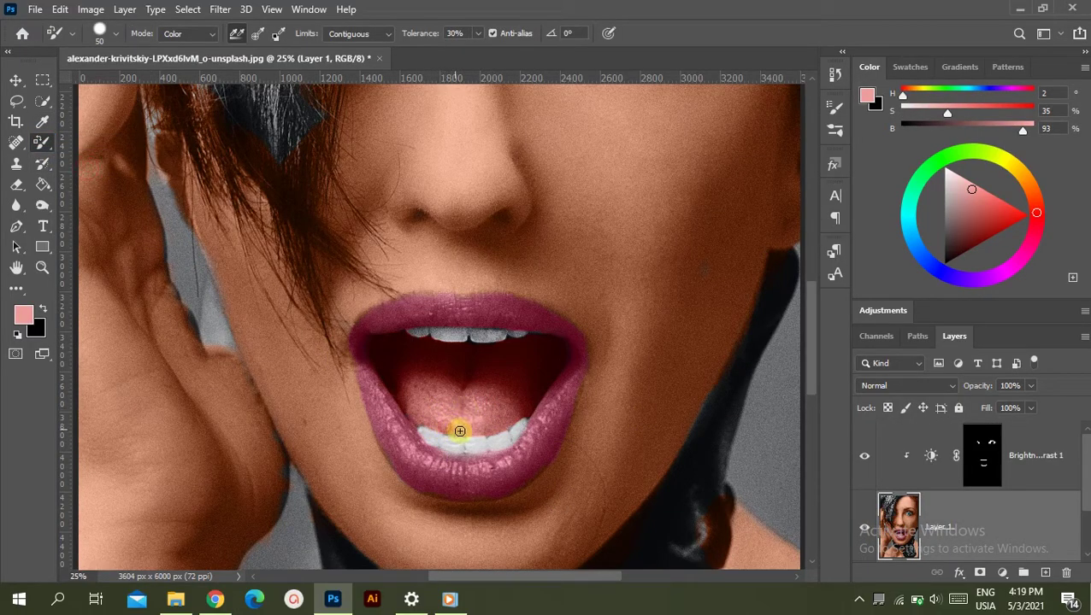
pyautogui.keyDown('alt'); pyautogui.click(537, 326); pyautogui.keyUp('alt')
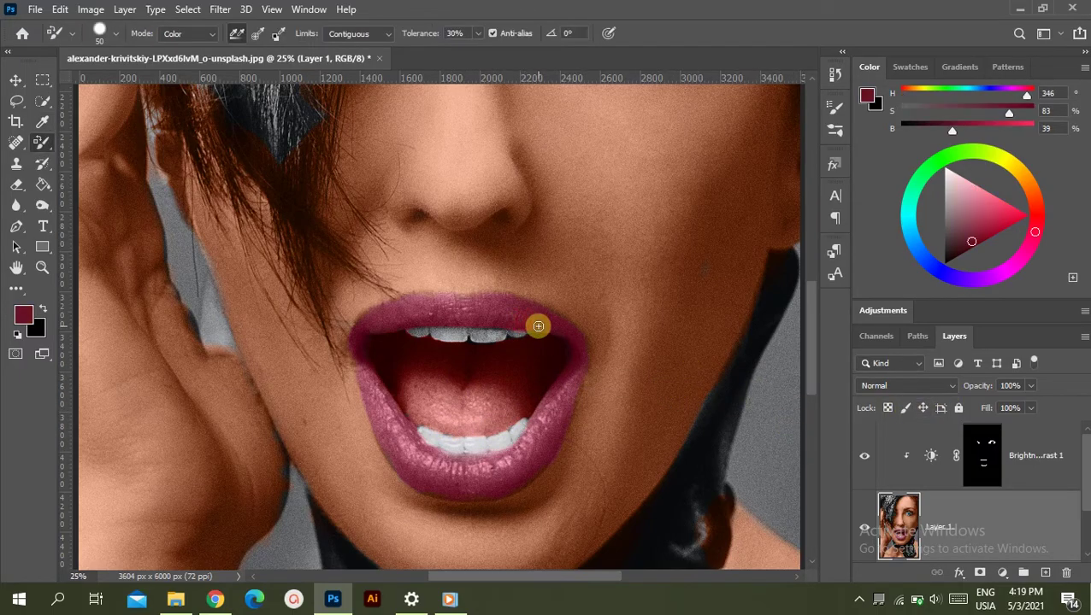
pyautogui.keyDown('alt'); pyautogui.click(696, 231); pyautogui.keyUp('alt')
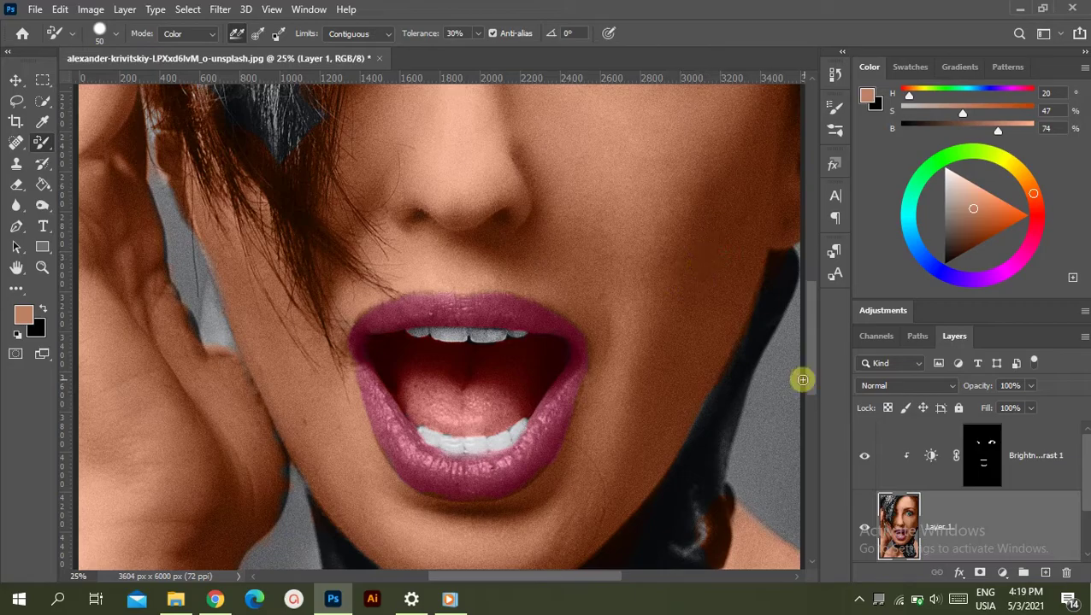
pyautogui.scroll(5, 803, 382)
# Choose a dark saturated brown and paint the grey and grey-blue hair strands brown
pyautogui.hotkey('ctrl', '-')
pyautogui.hotkey('ctrl', '-')
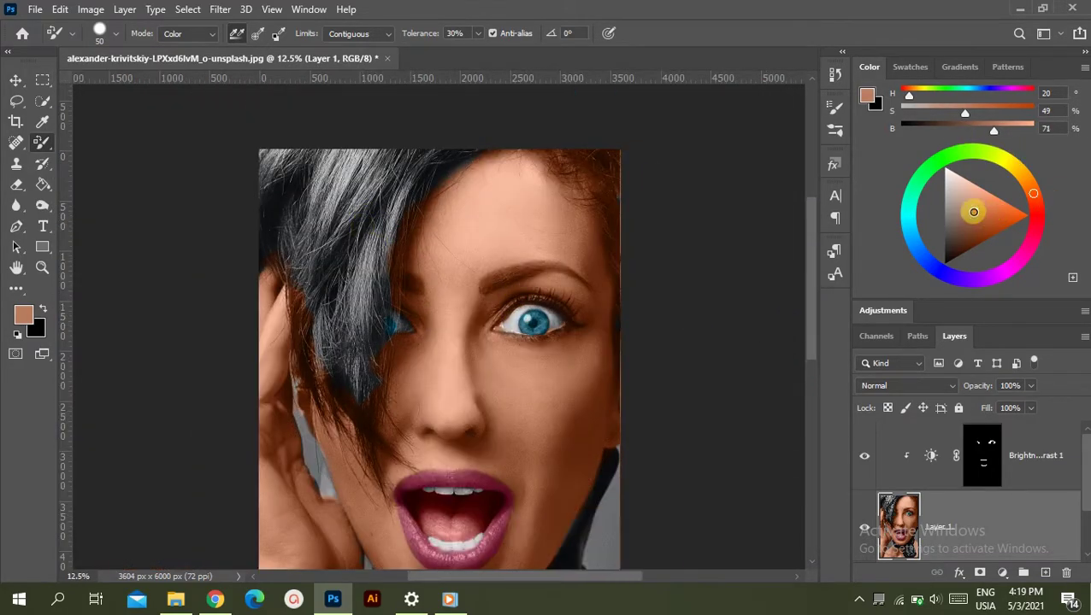
pyautogui.moveTo(973, 212); pyautogui.dragTo(970, 248)
pyautogui.moveTo(349, 203); pyautogui.dragTo(362, 182)
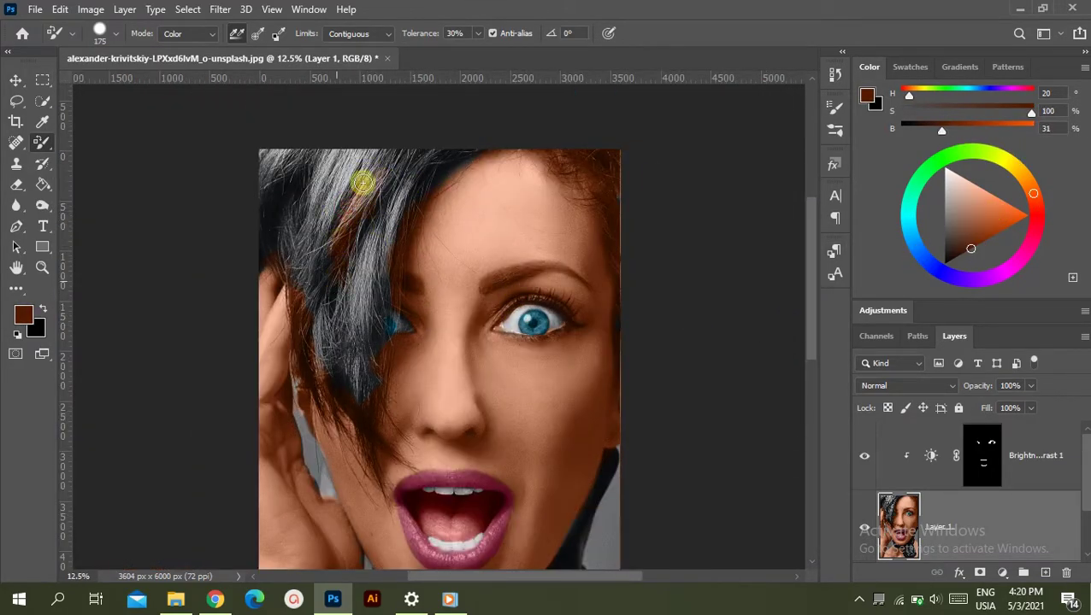
pyautogui.moveTo(333, 343)
pyautogui.mouseDown()
pyautogui.moveTo(336, 296)
pyautogui.moveTo(361, 366)
pyautogui.mouseUp()
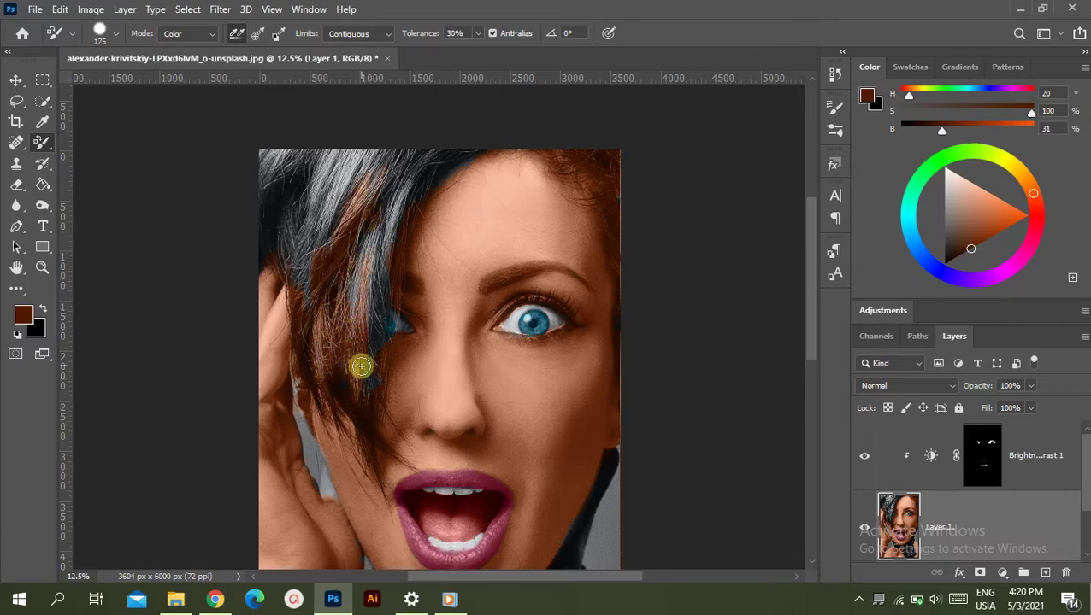
pyautogui.moveTo(954, 248); pyautogui.dragTo(964, 251)
pyautogui.press(']')
pyautogui.moveTo(355, 222)
pyautogui.mouseDown()
pyautogui.moveTo(382, 234)
pyautogui.moveTo(392, 205)
pyautogui.mouseUp()
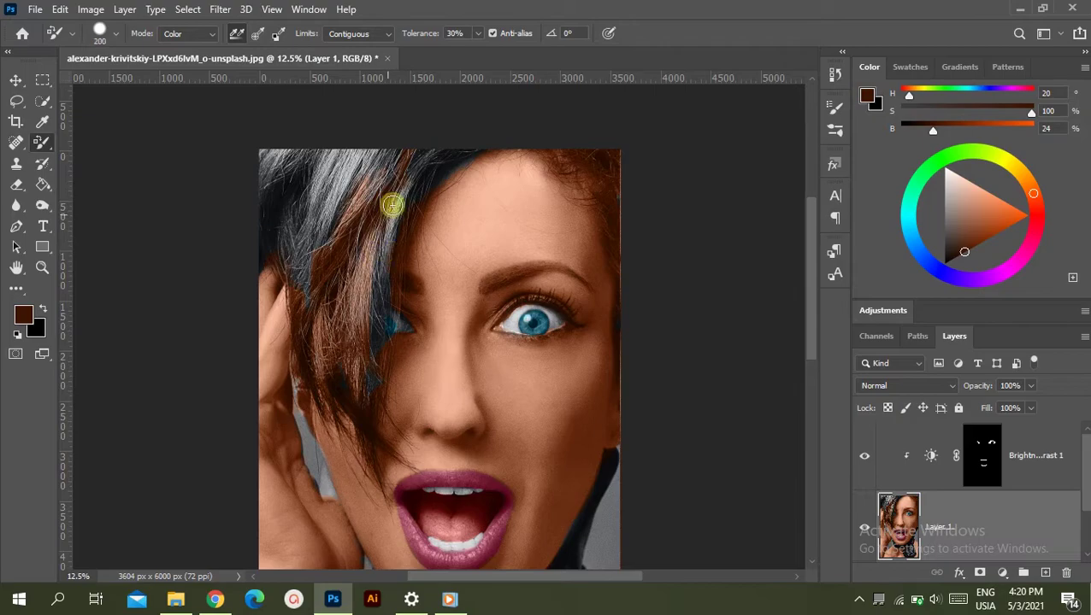
# With a larger brush, recolour the top-left, teal and red hair strands brown
pyautogui.press(']')
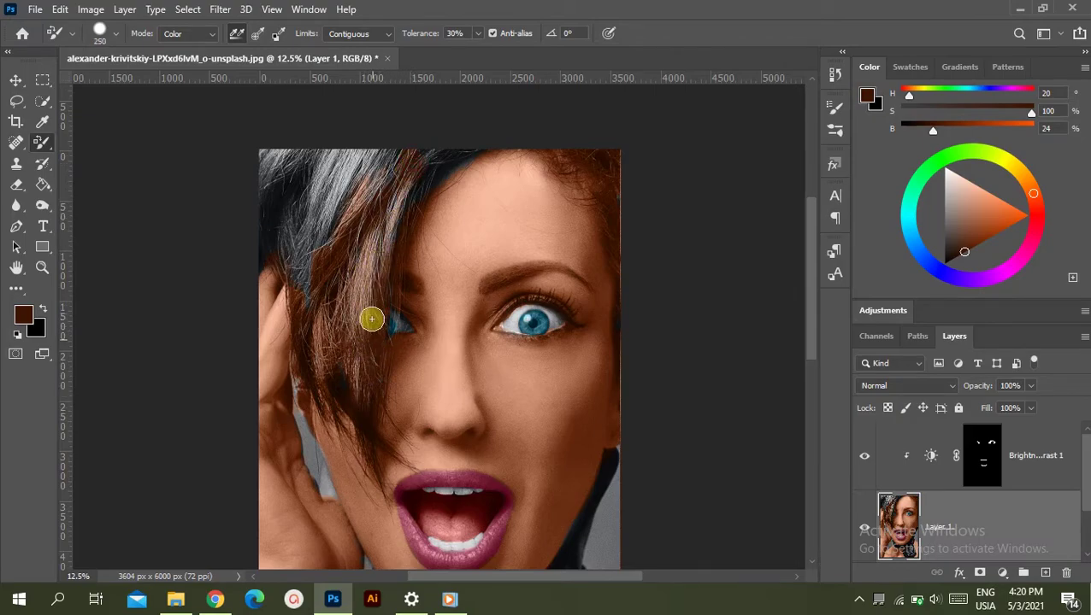
pyautogui.moveTo(370, 316)
pyautogui.mouseDown()
pyautogui.moveTo(310, 268)
pyautogui.moveTo(280, 167)
pyautogui.moveTo(253, 245)
pyautogui.mouseUp()
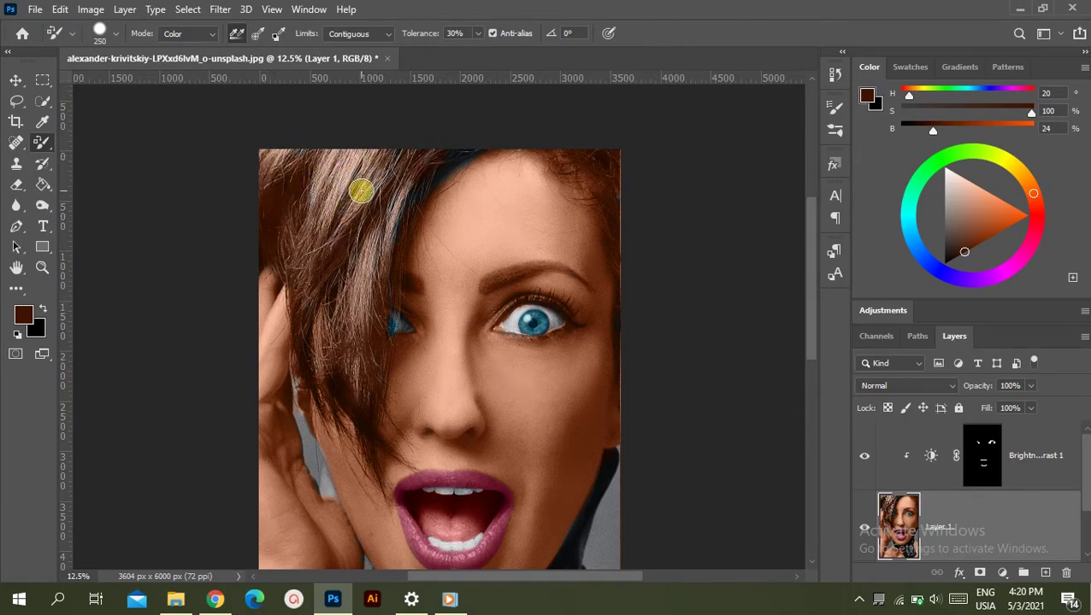
pyautogui.moveTo(359, 188)
pyautogui.mouseDown()
pyautogui.moveTo(473, 146)
pyautogui.moveTo(402, 160)
pyautogui.mouseUp()
pyautogui.moveTo(366, 261); pyautogui.dragTo(407, 182)
pyautogui.press('[')
pyautogui.press('[')
pyautogui.press('[')
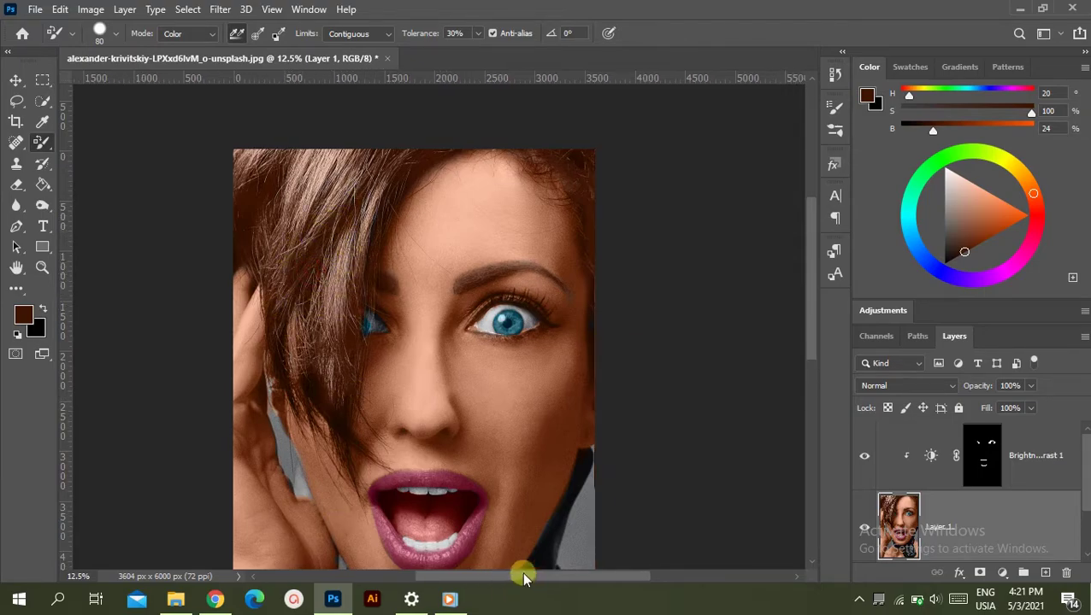
pyautogui.hotkey('ctrl', '-')
pyautogui.hotkey('ctrl', '+')
pyautogui.hotkey('ctrl', '+')
pyautogui.hotkey('ctrl', '+')
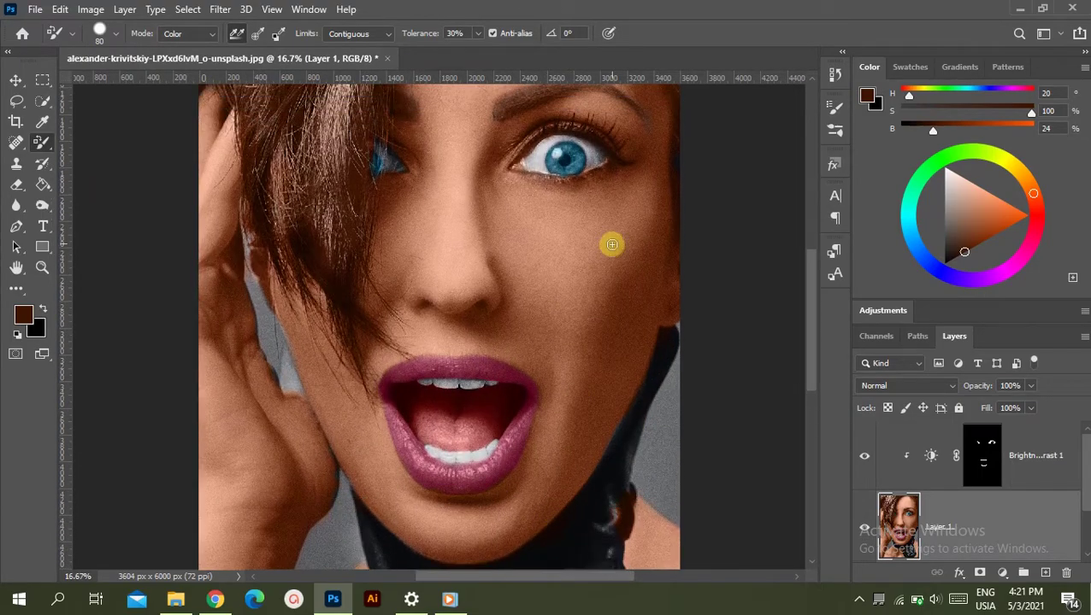
# Touch up the hair edge by the right eye, then pick a dark olive green for the scarf
pyautogui.keyDown('alt'); pyautogui.click(658, 107); pyautogui.keyUp('alt')
pyautogui.moveTo(658, 106); pyautogui.dragTo(650, 134)
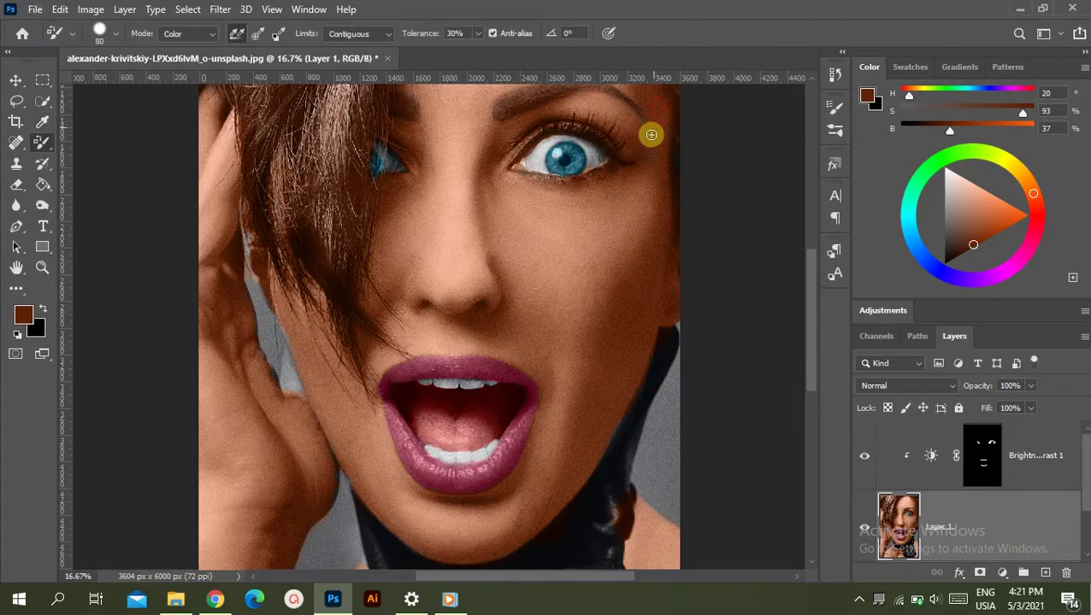
pyautogui.moveTo(811, 354); pyautogui.dragTo(811, 431)
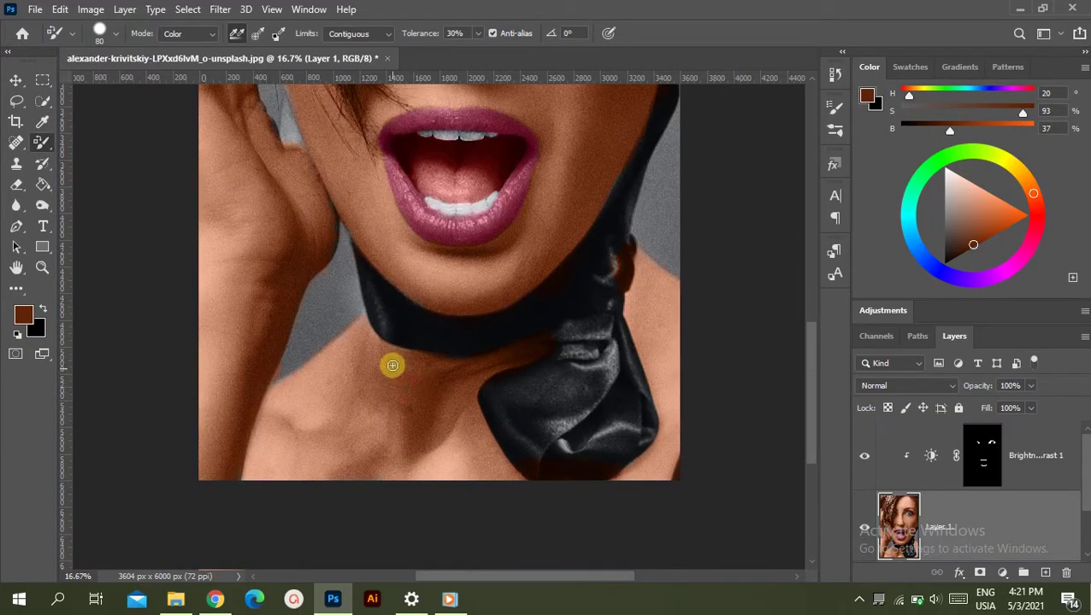
pyautogui.click(911, 196)
pyautogui.moveTo(597, 378); pyautogui.dragTo(559, 401)
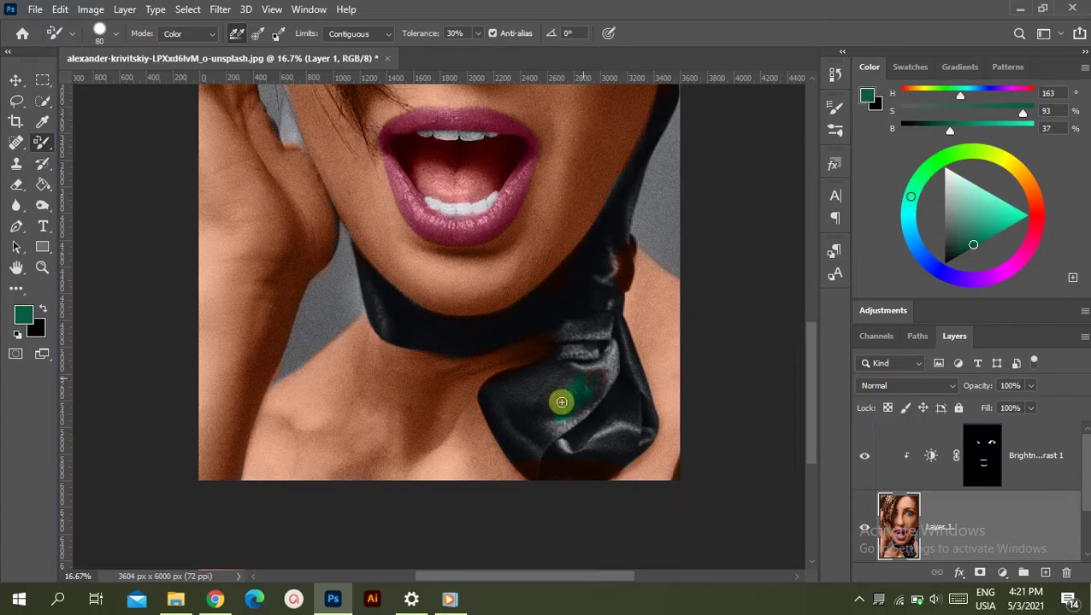
pyautogui.click(965, 252)
pyautogui.moveTo(965, 251); pyautogui.dragTo(963, 253)
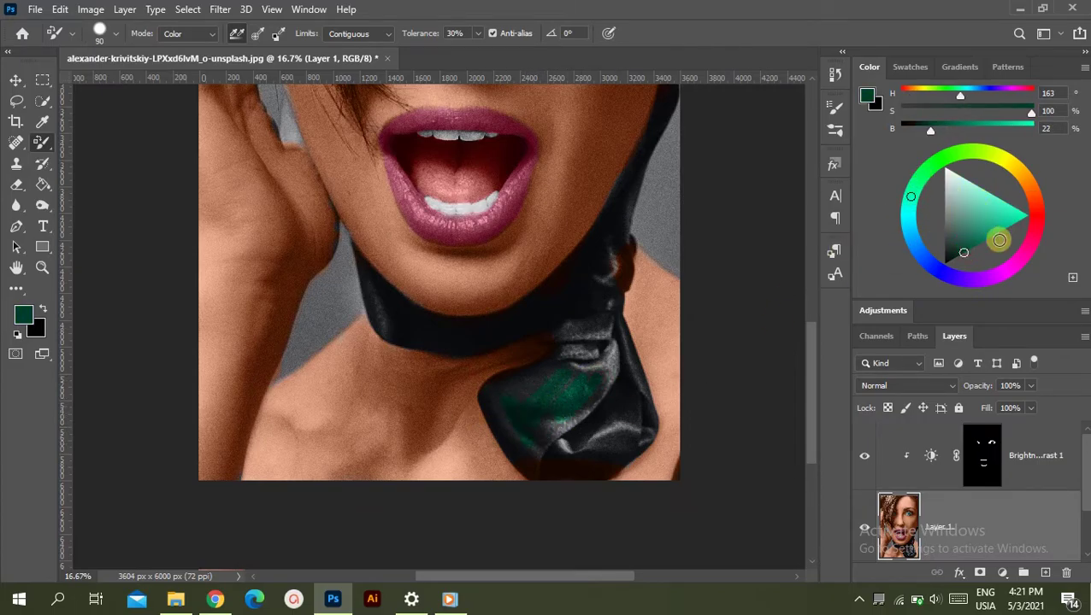
pyautogui.moveTo(913, 220)
pyautogui.mouseDown()
pyautogui.moveTo(969, 266)
pyautogui.moveTo(1006, 160)
pyautogui.mouseUp()
# Paint the scarf and the choker along the neck olive green
pyautogui.press(']')
pyautogui.press(']')
pyautogui.press(']')
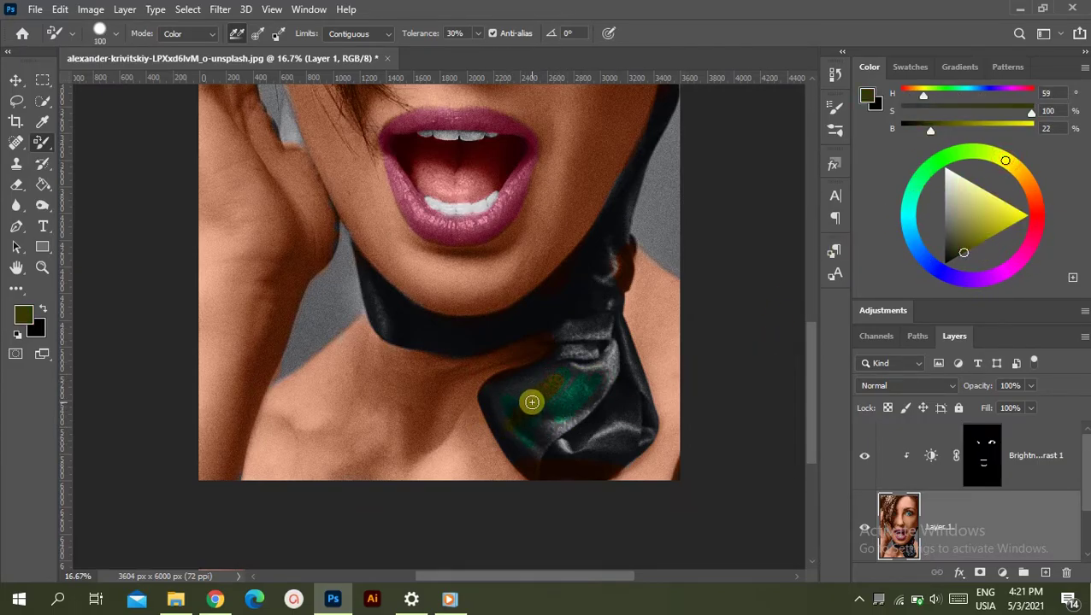
pyautogui.moveTo(531, 396)
pyautogui.mouseDown()
pyautogui.moveTo(580, 373)
pyautogui.moveTo(586, 309)
pyautogui.moveTo(502, 394)
pyautogui.moveTo(520, 387)
pyautogui.moveTo(570, 480)
pyautogui.moveTo(617, 444)
pyautogui.moveTo(621, 384)
pyautogui.moveTo(577, 341)
pyautogui.moveTo(616, 240)
pyautogui.mouseUp()
pyautogui.press('[')
pyautogui.press('[')
pyautogui.press('[')
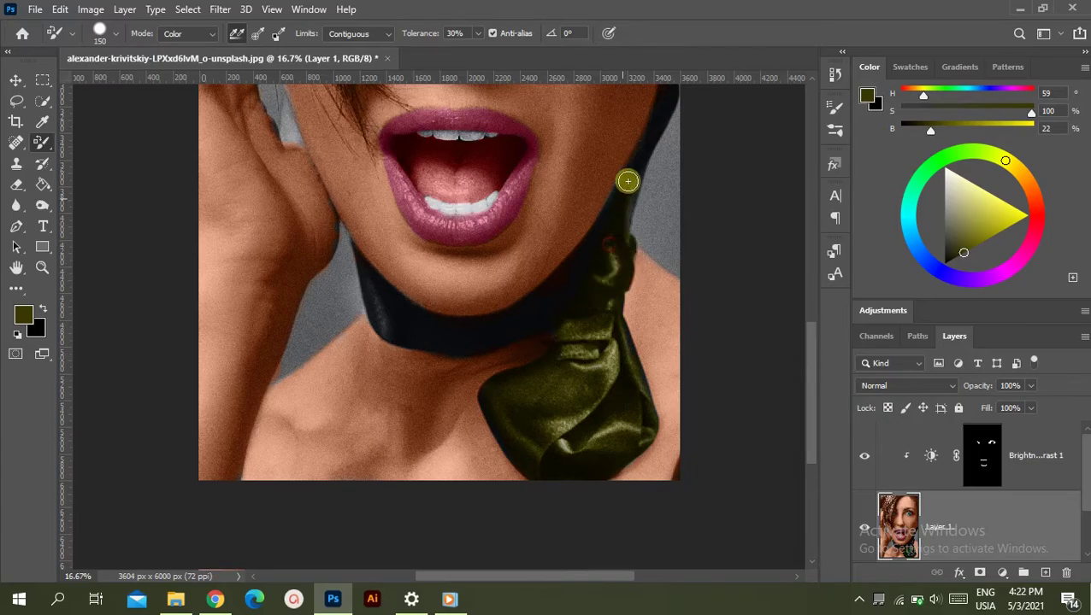
pyautogui.moveTo(807, 416); pyautogui.dragTo(806, 381)
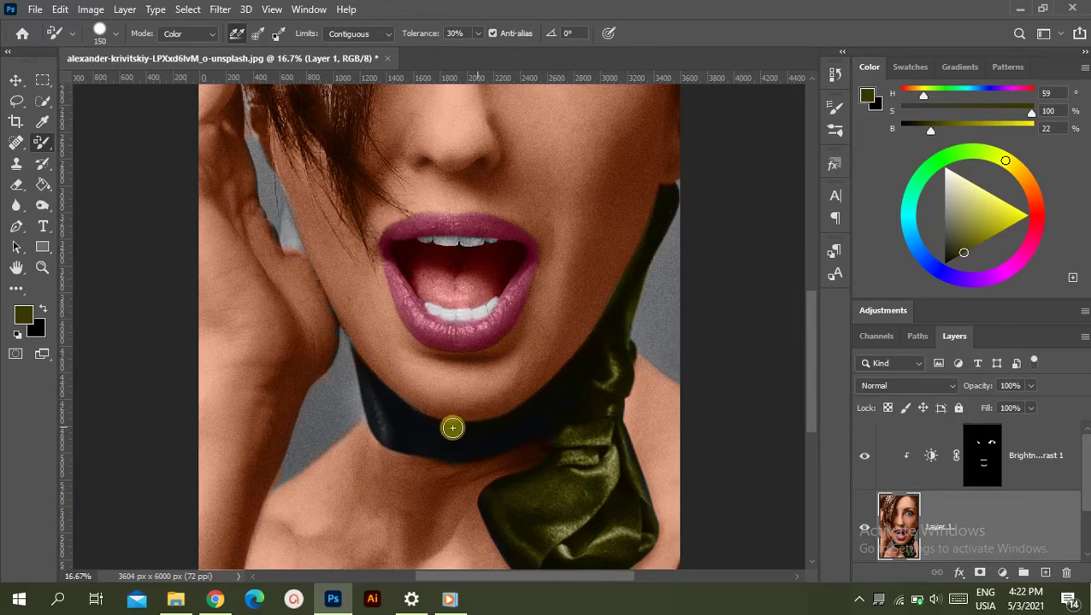
pyautogui.moveTo(366, 392)
pyautogui.mouseDown()
pyautogui.moveTo(394, 426)
pyautogui.moveTo(508, 433)
pyautogui.moveTo(498, 427)
pyautogui.mouseUp()
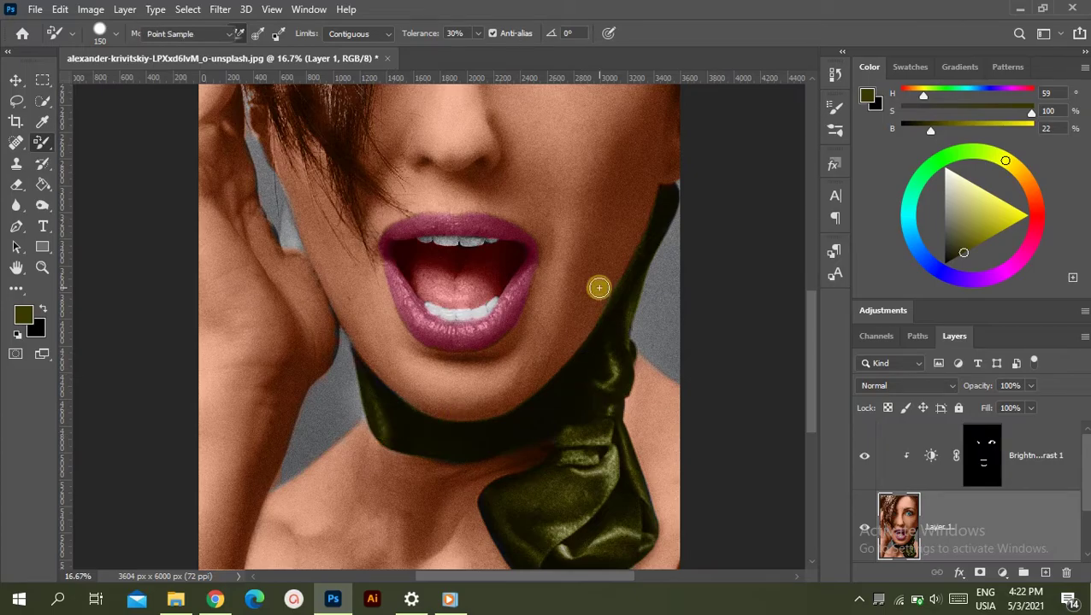
pyautogui.keyDown('alt'); pyautogui.click(598, 287); pyautogui.keyUp('alt')
# Group Layer 1 and Brightness/Contrast 1 into Group 1, then hide it to compare with the grayscale original
pyautogui.hotkey('ctrl', '-')
pyautogui.hotkey('ctrl', '-')
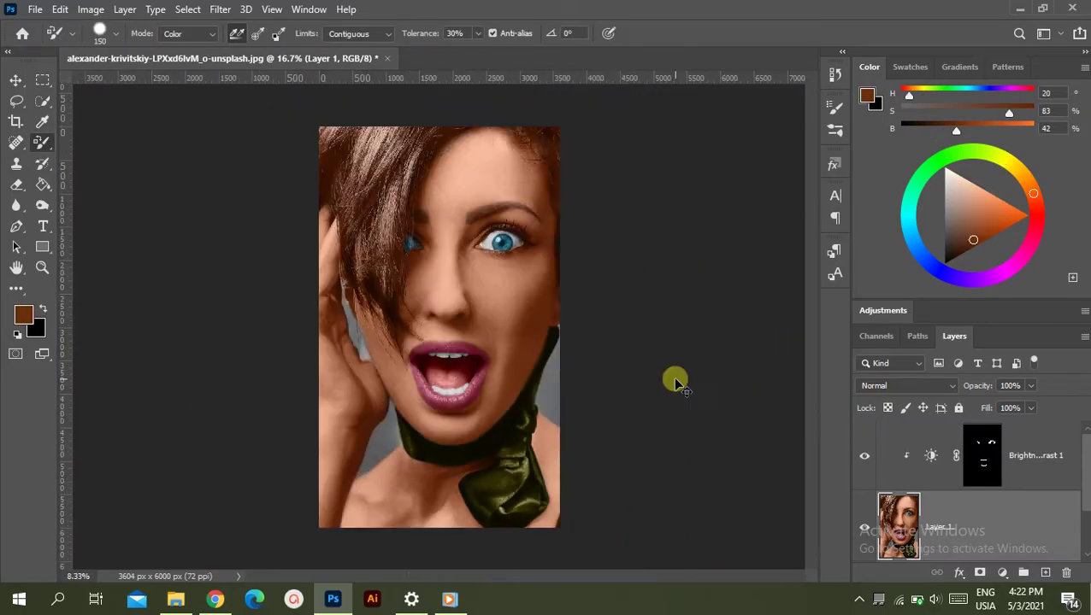
pyautogui.click(1017, 456)
pyautogui.keyDown('ctrl'); pyautogui.click(1013, 523); pyautogui.keyUp('ctrl')
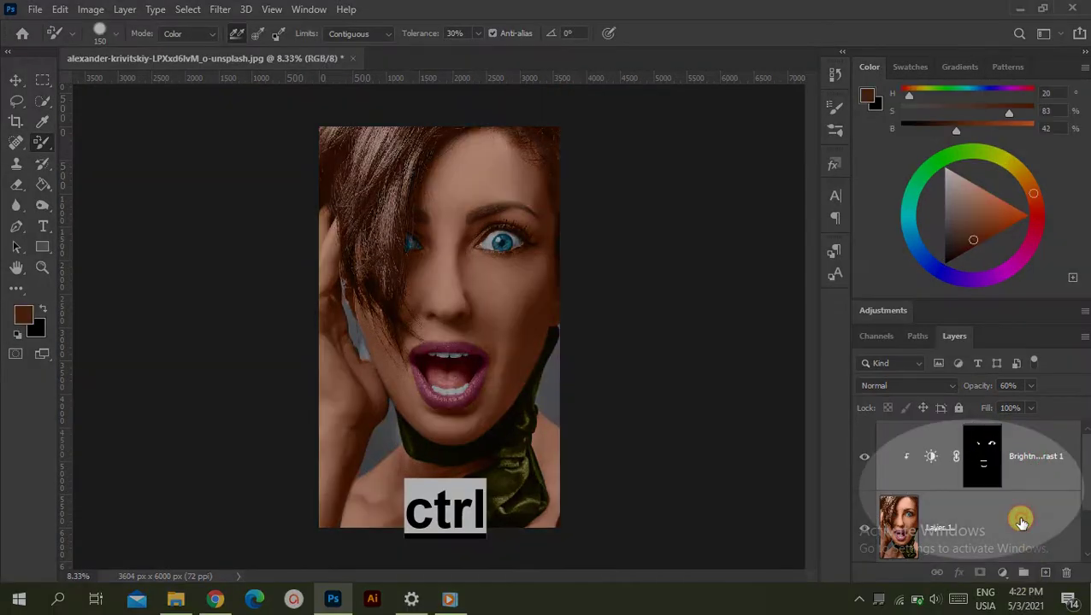
pyautogui.hotkey('ctrl', 'g')
pyautogui.click(863, 432)
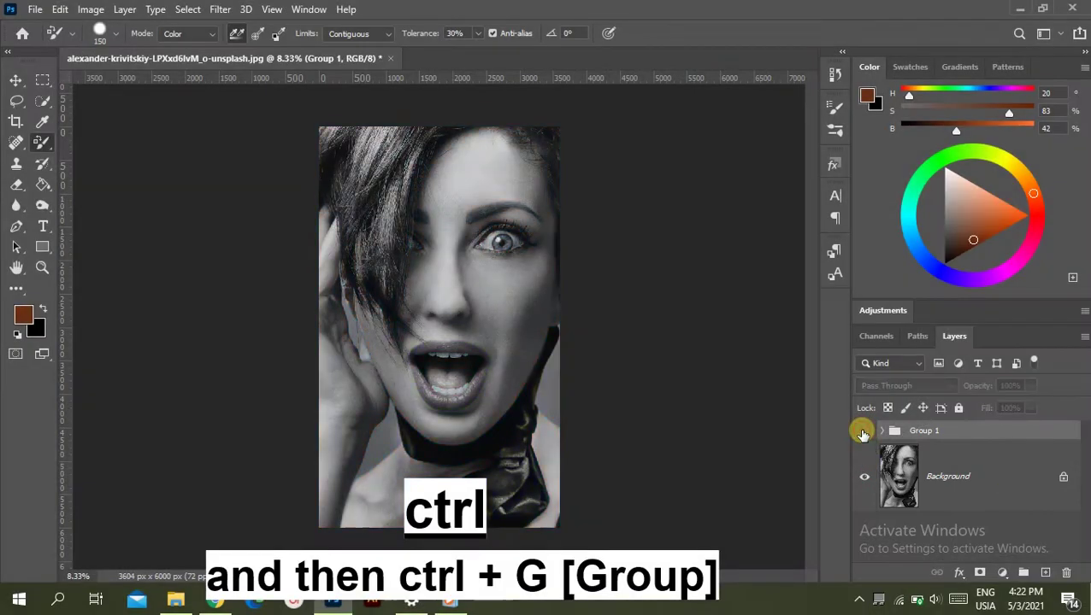